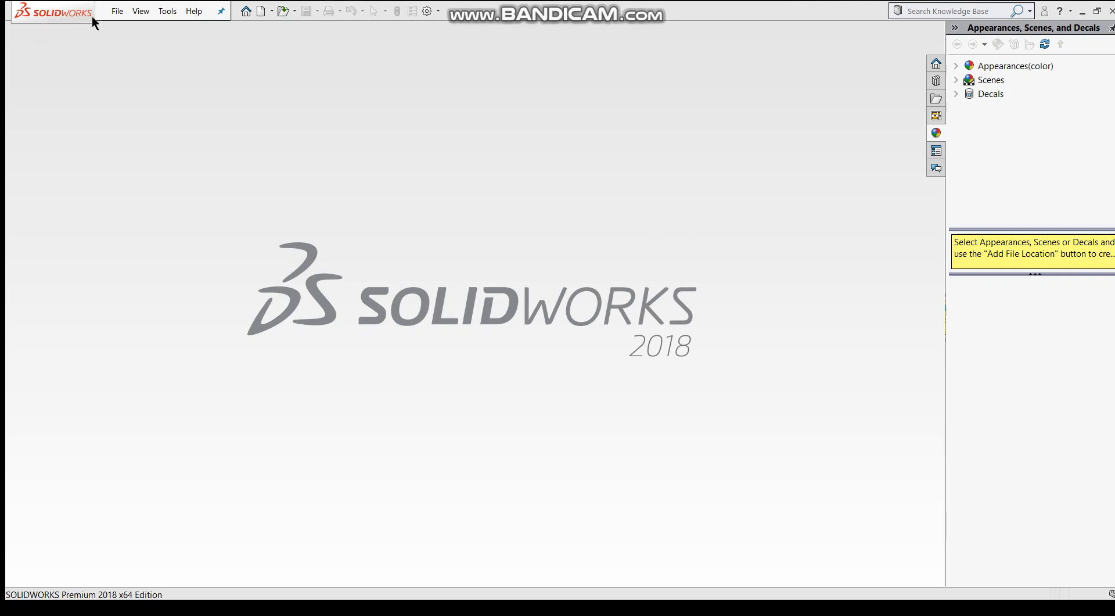
# Create a new part document.
pyautogui.click(115, 12)
pyautogui.click(131, 30)
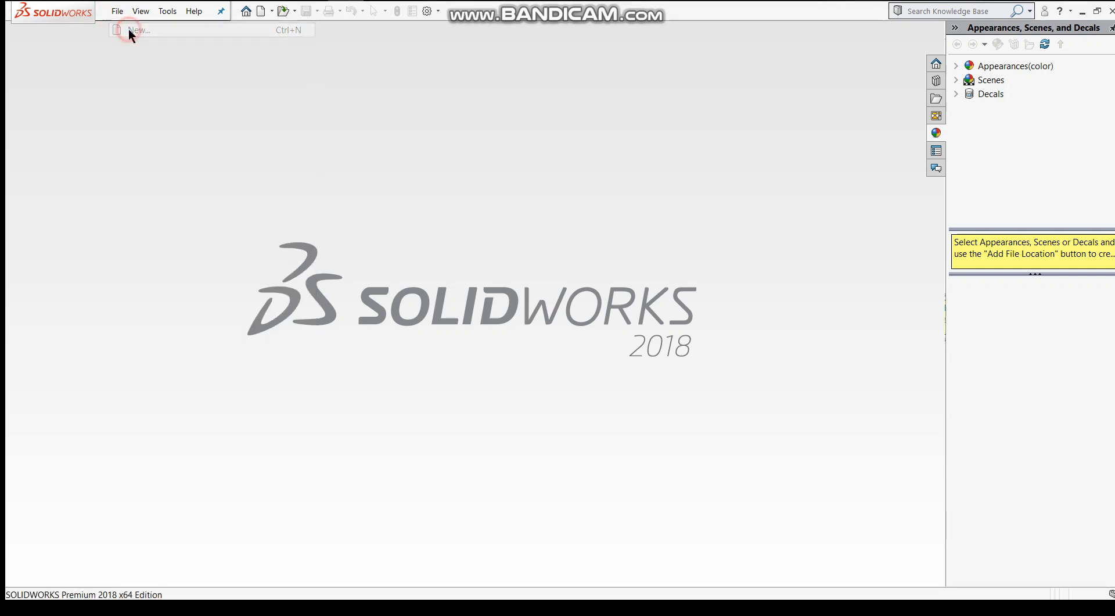
pyautogui.click(477, 457)
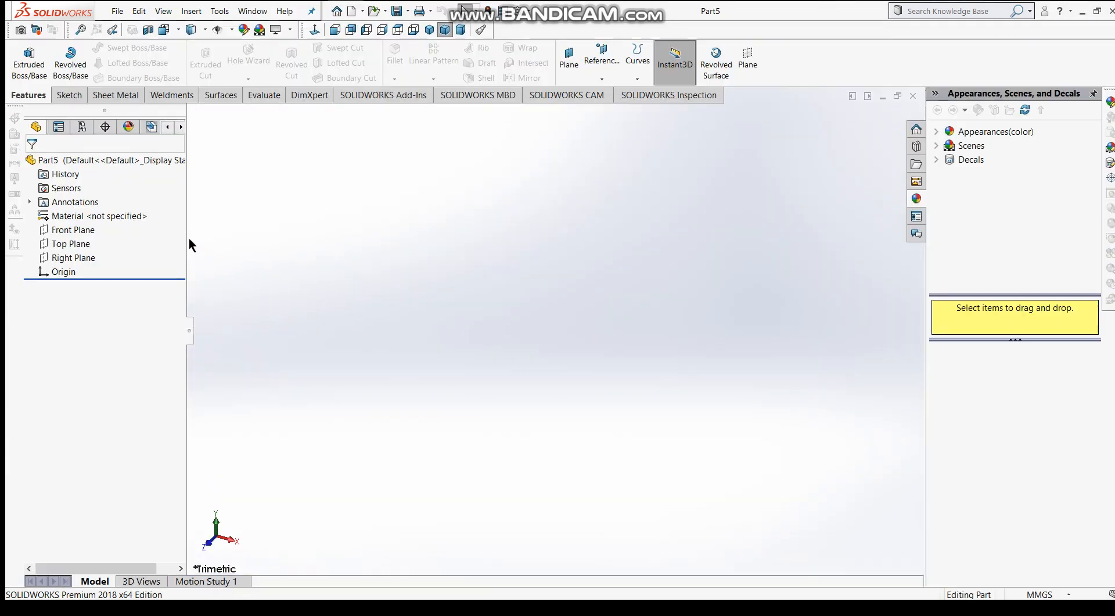
# Sketch a center rectangle about 210 by 137 mm on the Top Plane, centred on the origin.
pyautogui.click(58, 245)
pyautogui.click(61, 220)
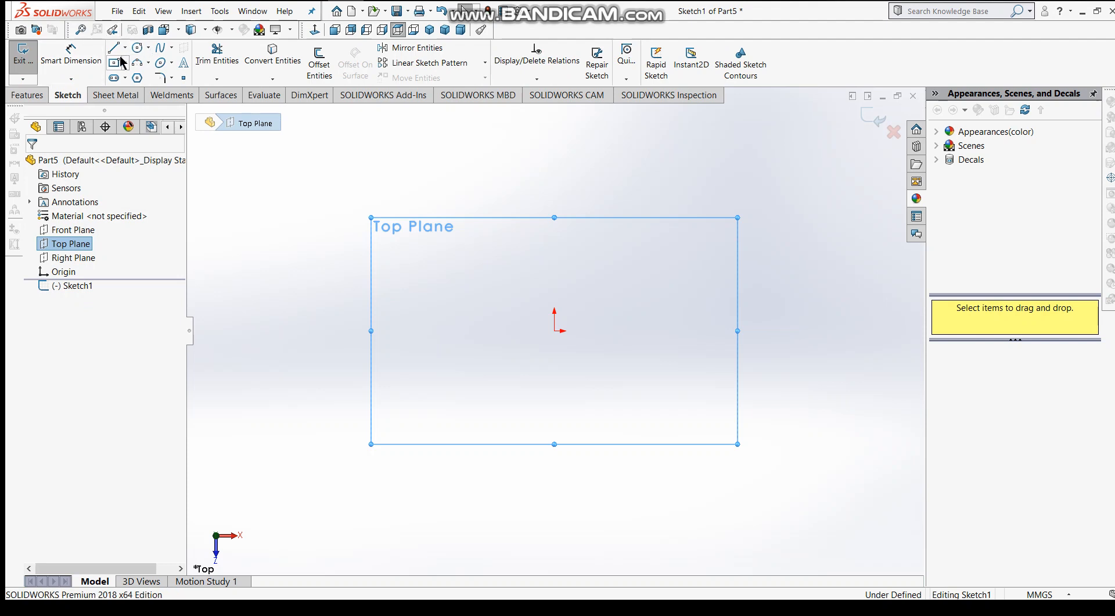
pyautogui.click(115, 63)
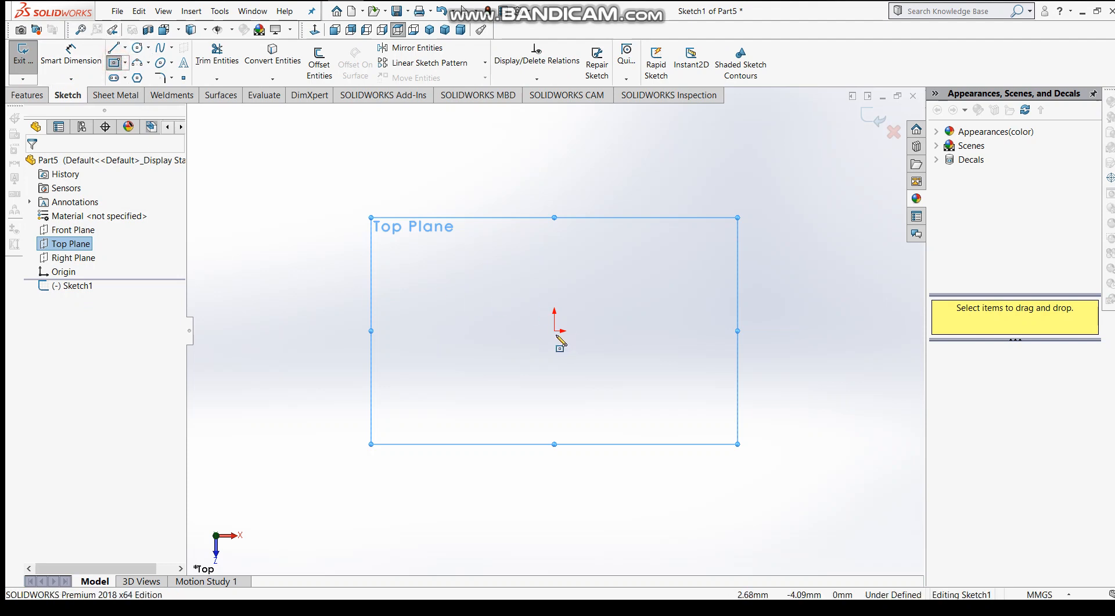
pyautogui.click(554, 331)
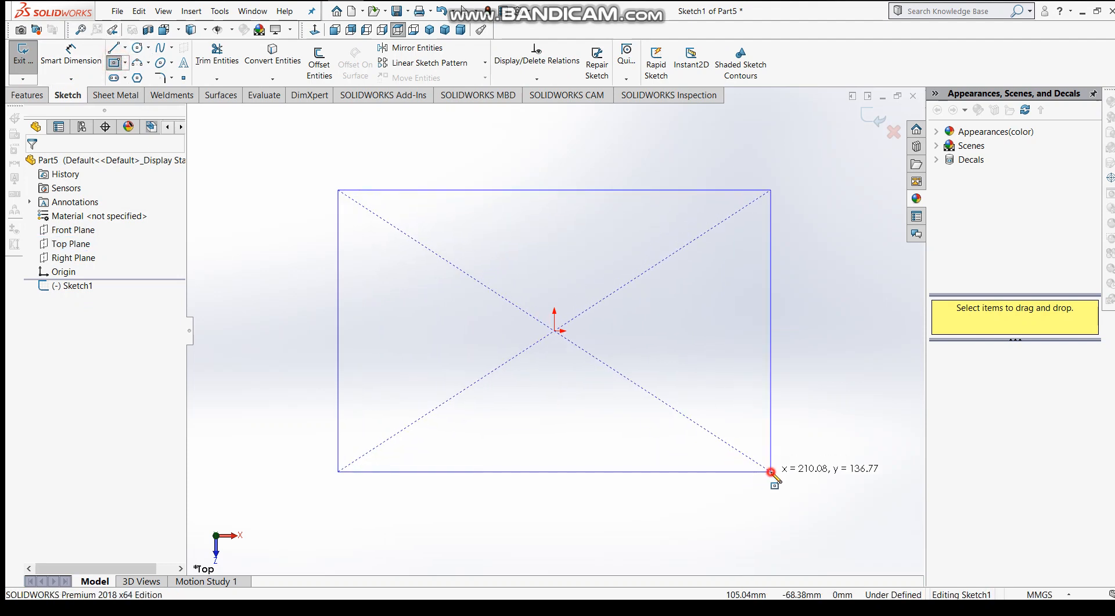
pyautogui.click(770, 472)
# Dimension the rectangle's left vertical side to 200 mm.
pyautogui.click(65, 61)
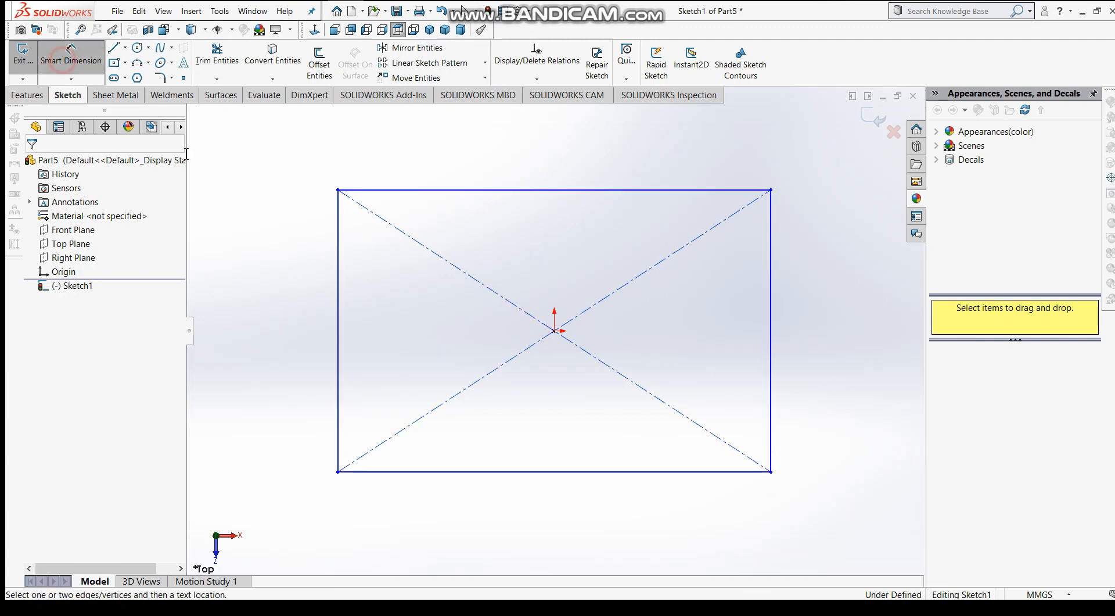
pyautogui.click(339, 322)
pyautogui.click(262, 324)
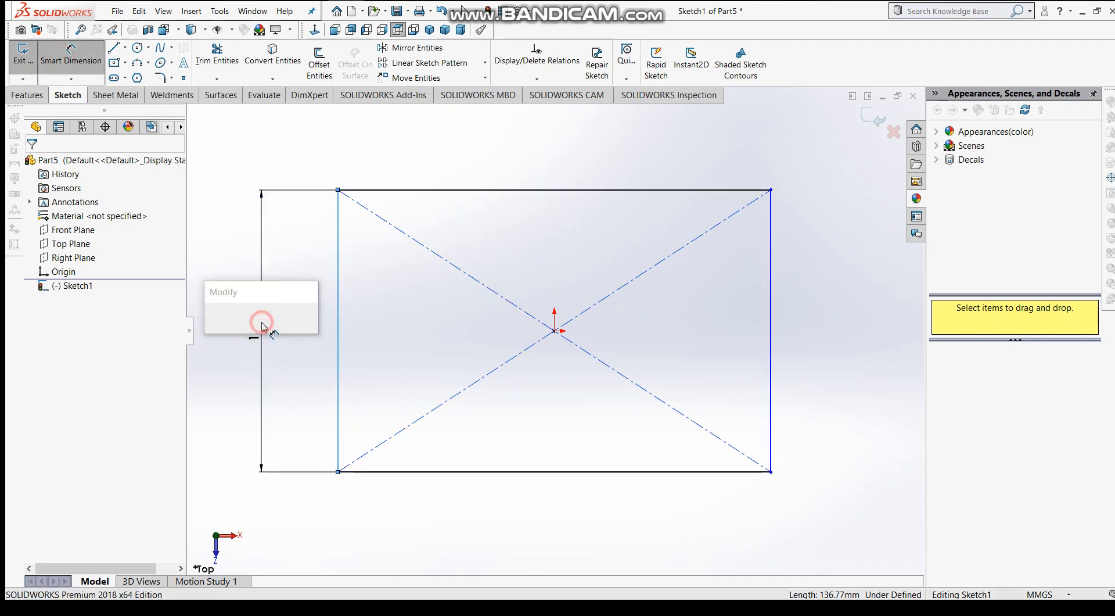
pyautogui.press('BackSpace')
pyautogui.write('200')
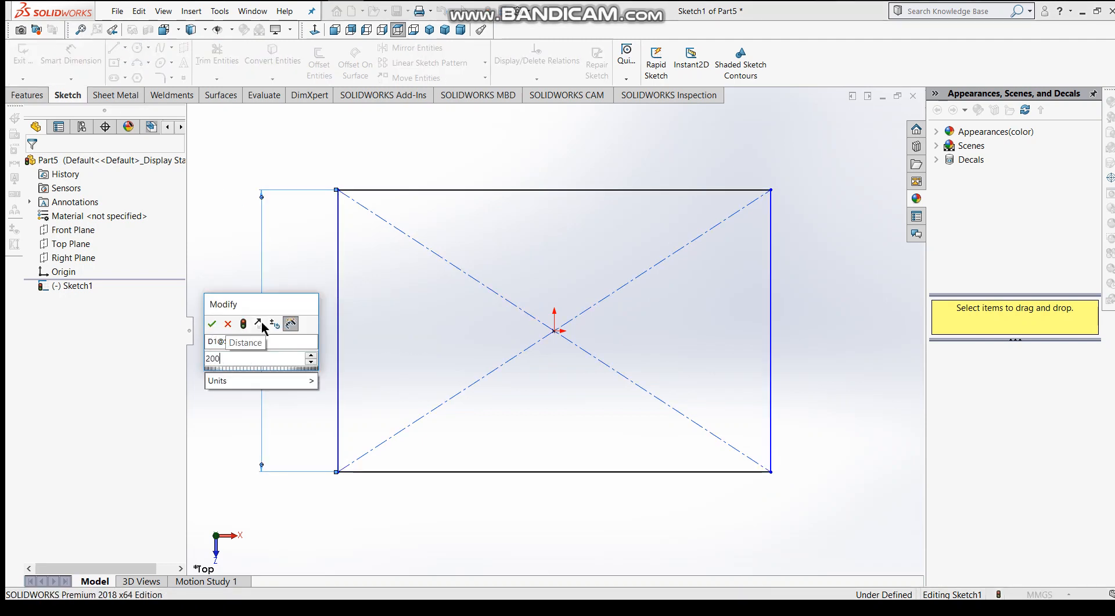
pyautogui.press('Return')
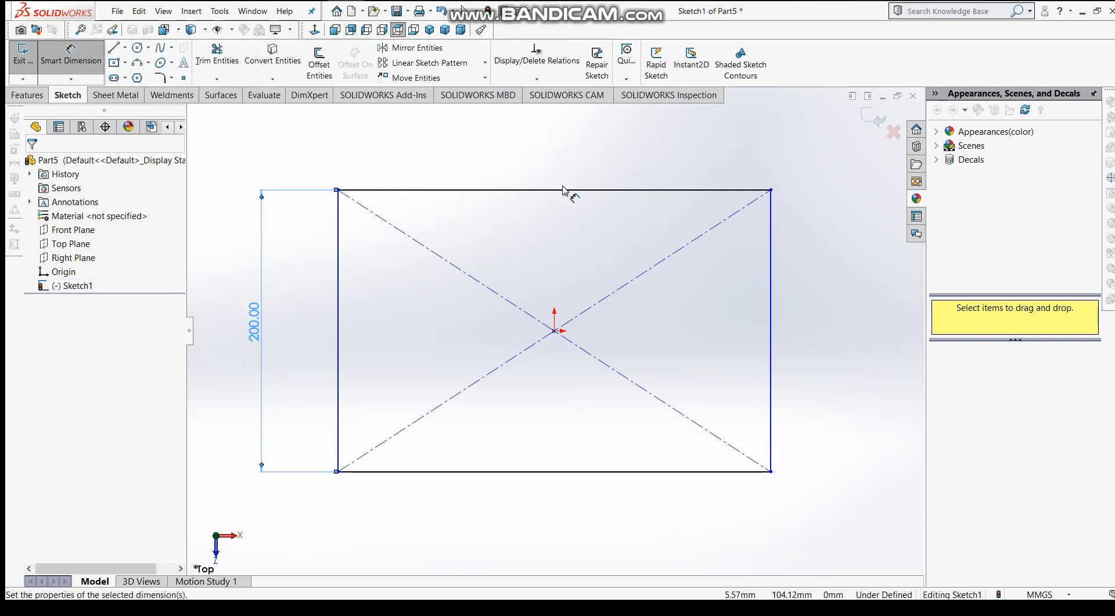
# Dimension the rectangle's upper horizontal side to 300 mm and exit the sketch.
pyautogui.click(552, 160)
pyautogui.click(558, 152)
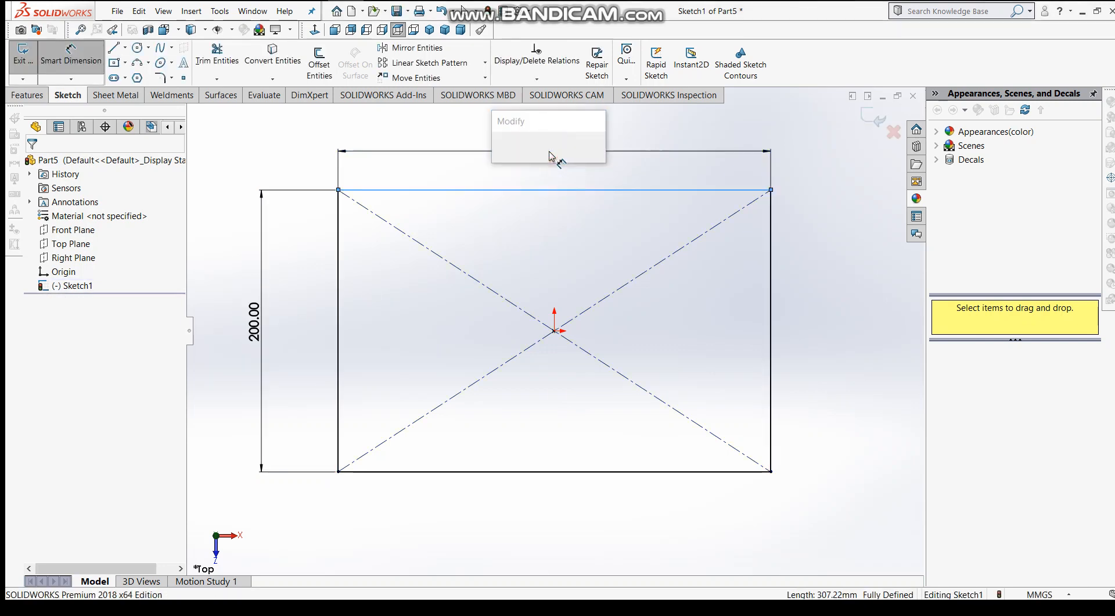
pyautogui.write('300')
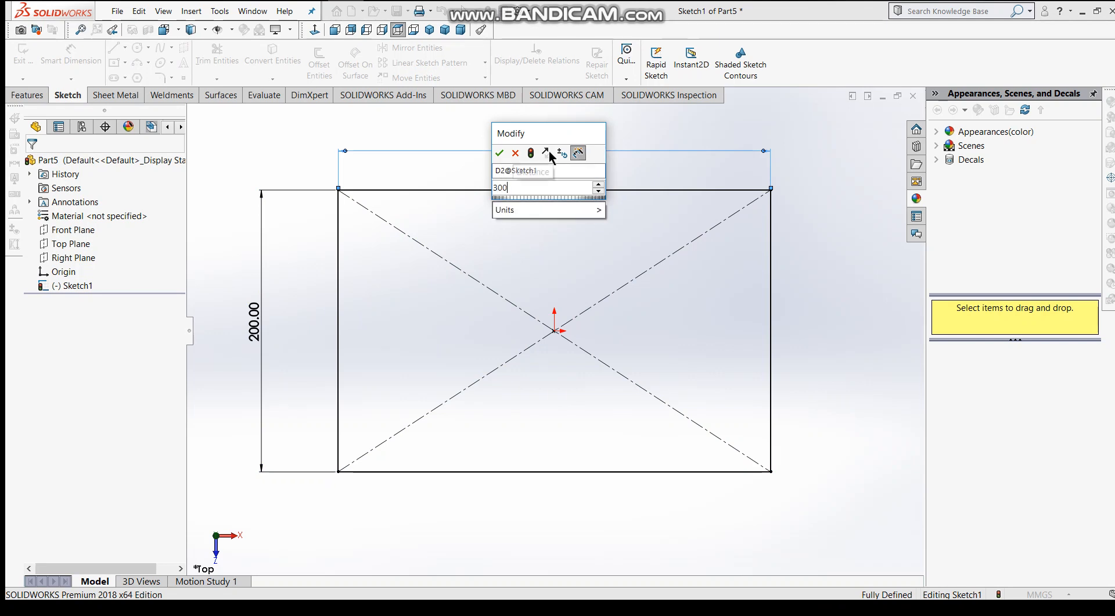
pyautogui.press('Return')
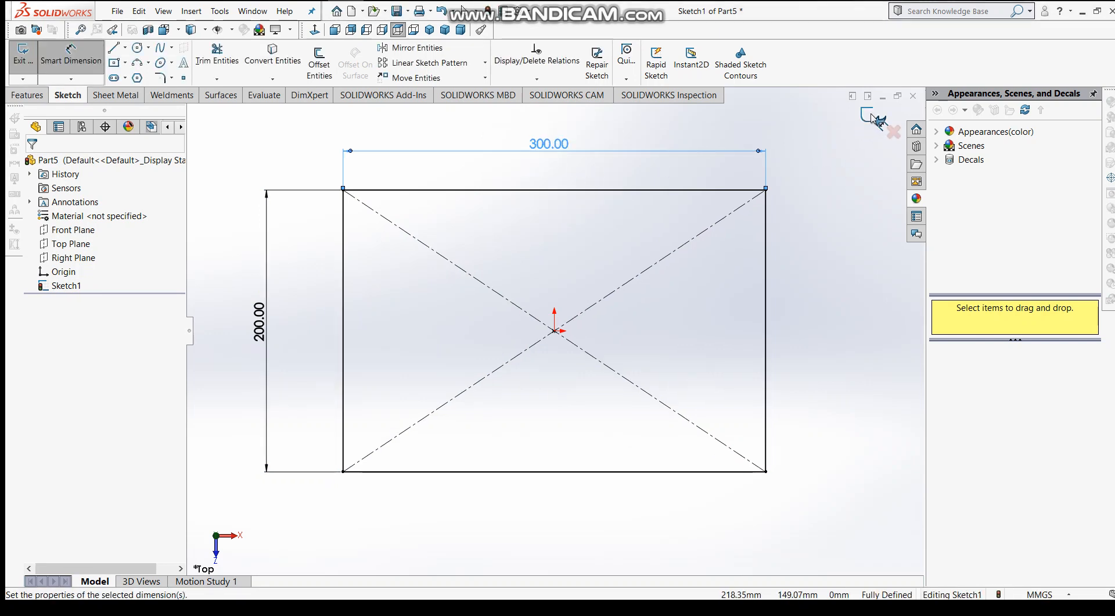
pyautogui.click(877, 119)
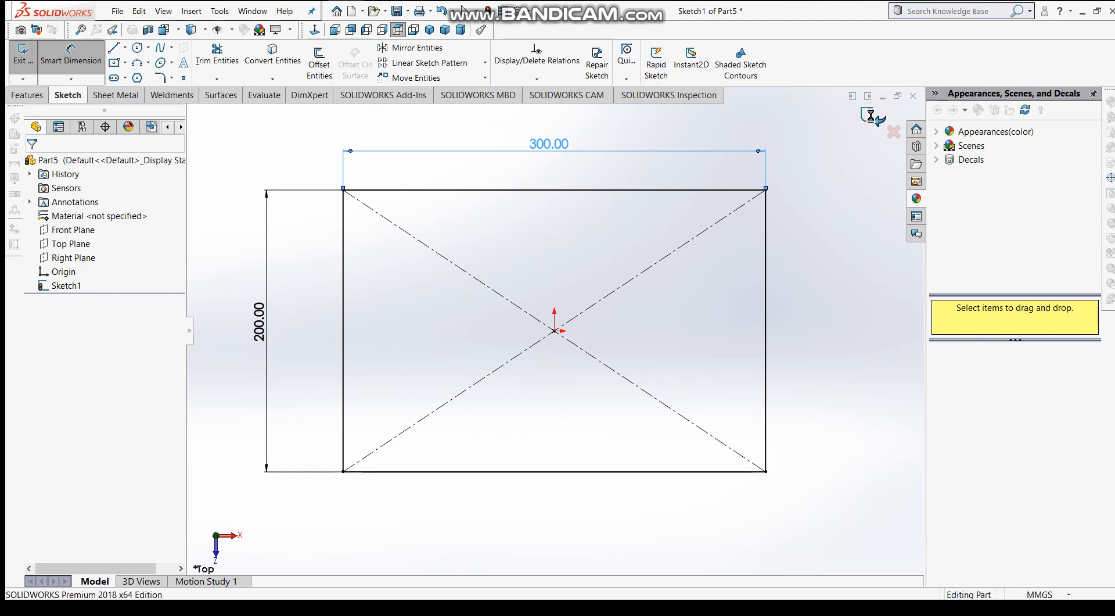
# Extrude the rectangle sketch as a Blind boss with a depth of 25 mm.
pyautogui.click(31, 61)
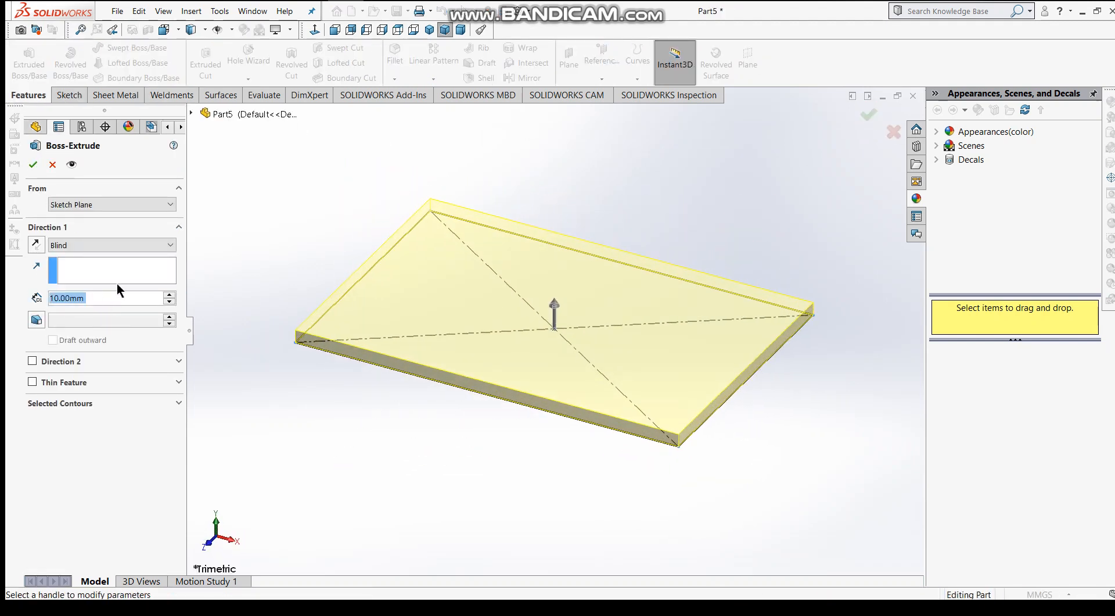
pyautogui.click(119, 295)
pyautogui.press('BackSpace')
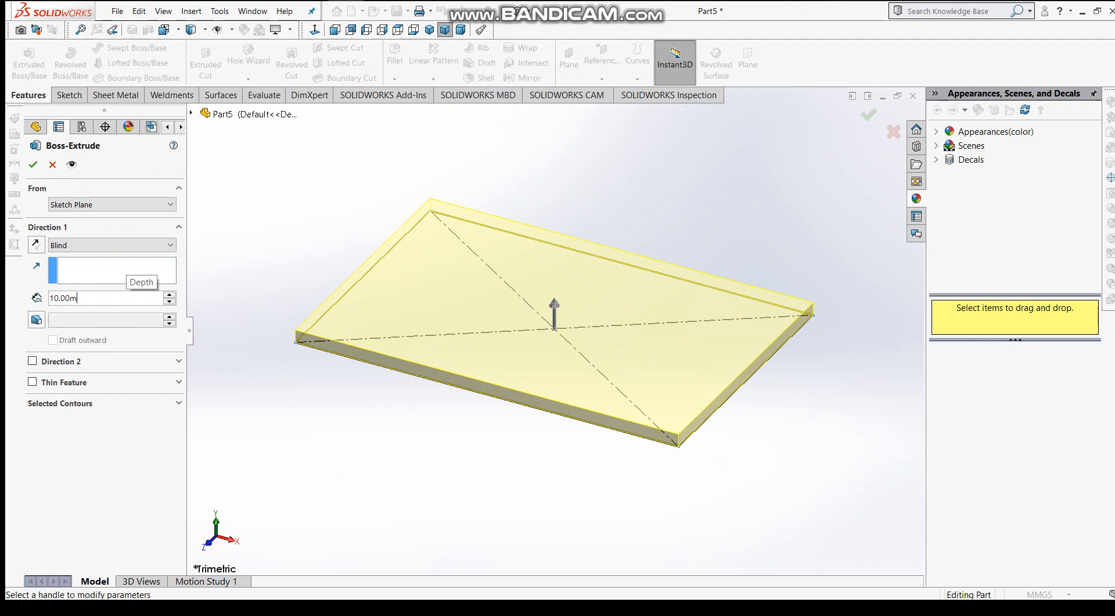
pyautogui.press('BackSpace')
pyautogui.press('BackSpace')
pyautogui.press('BackSpace')
pyautogui.press('BackSpace')
pyautogui.press('BackSpace')
pyautogui.press('BackSpace')
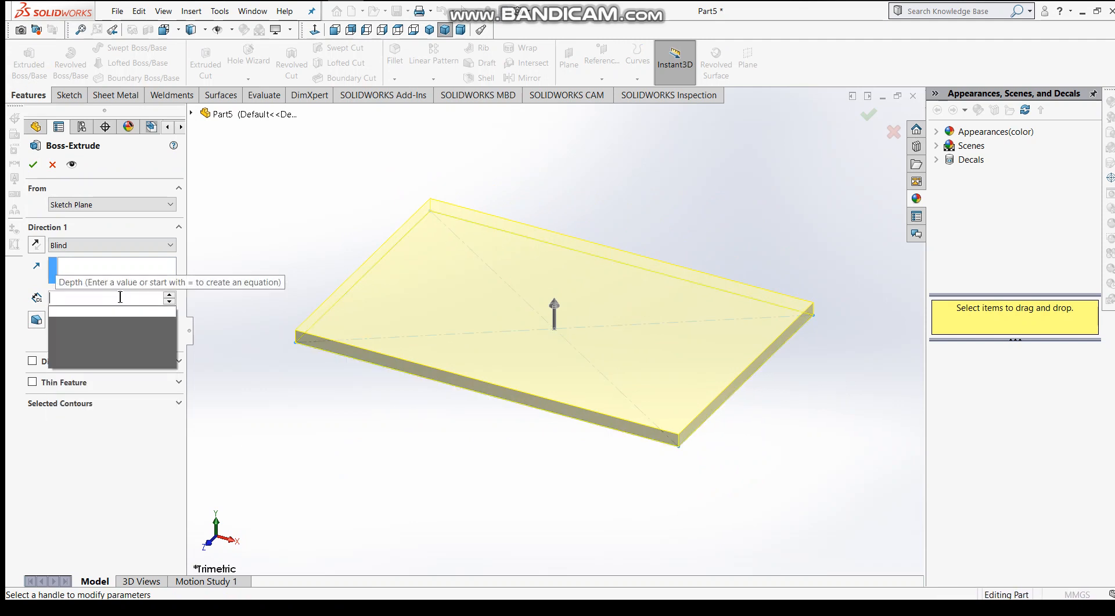
pyautogui.write('25')
pyautogui.press('Return')
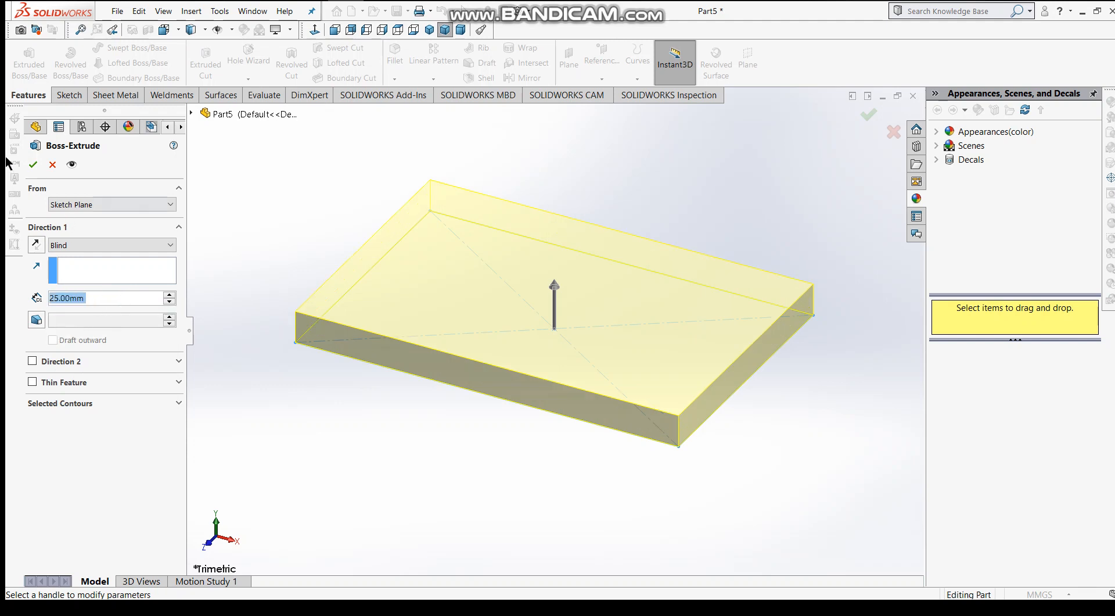
pyautogui.click(34, 169)
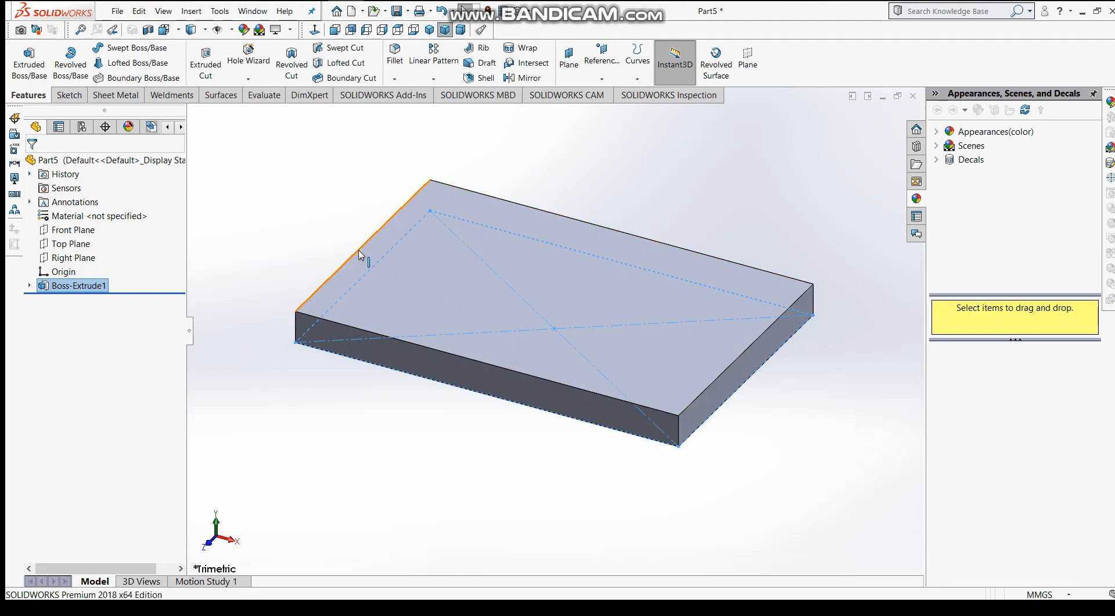
# Sketch a circle about 33 mm in diameter near the lower-left corner of the plate's top face, viewed from above.
pyautogui.press('space')
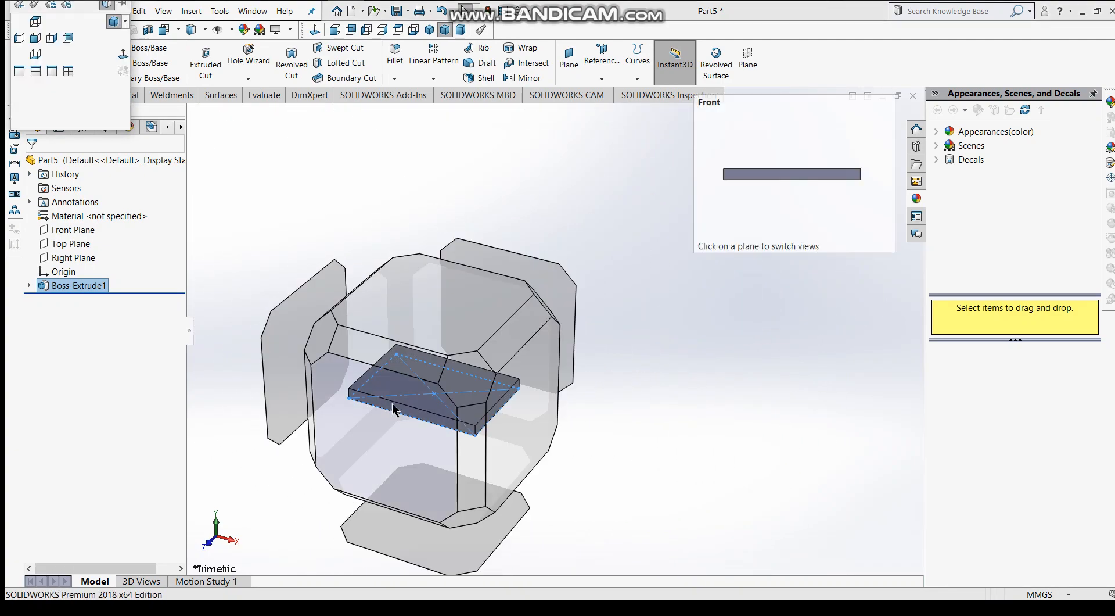
pyautogui.click(435, 308)
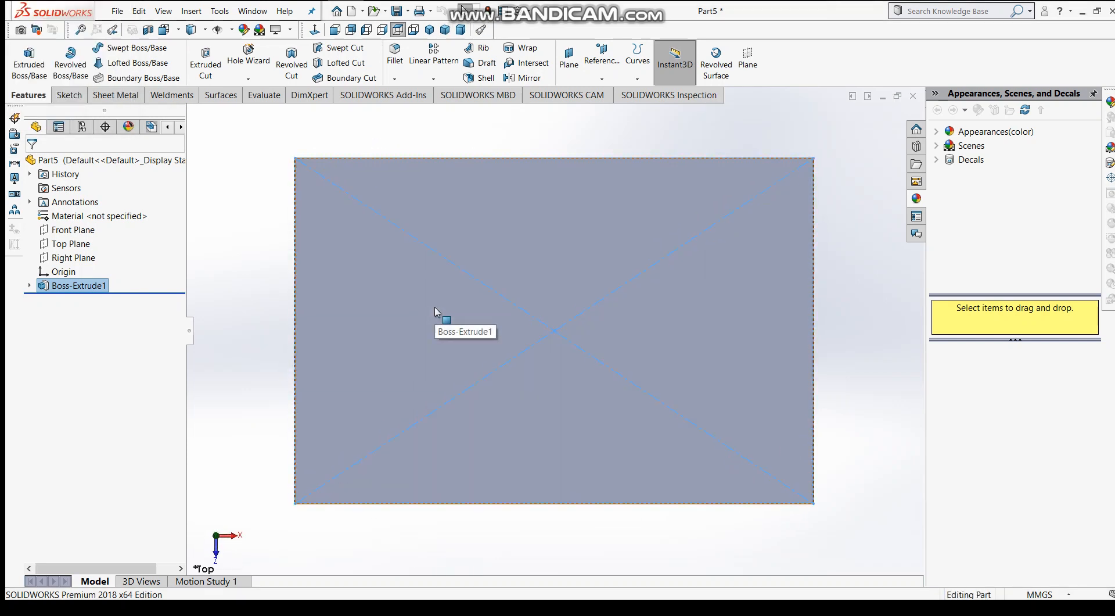
pyautogui.click(83, 100)
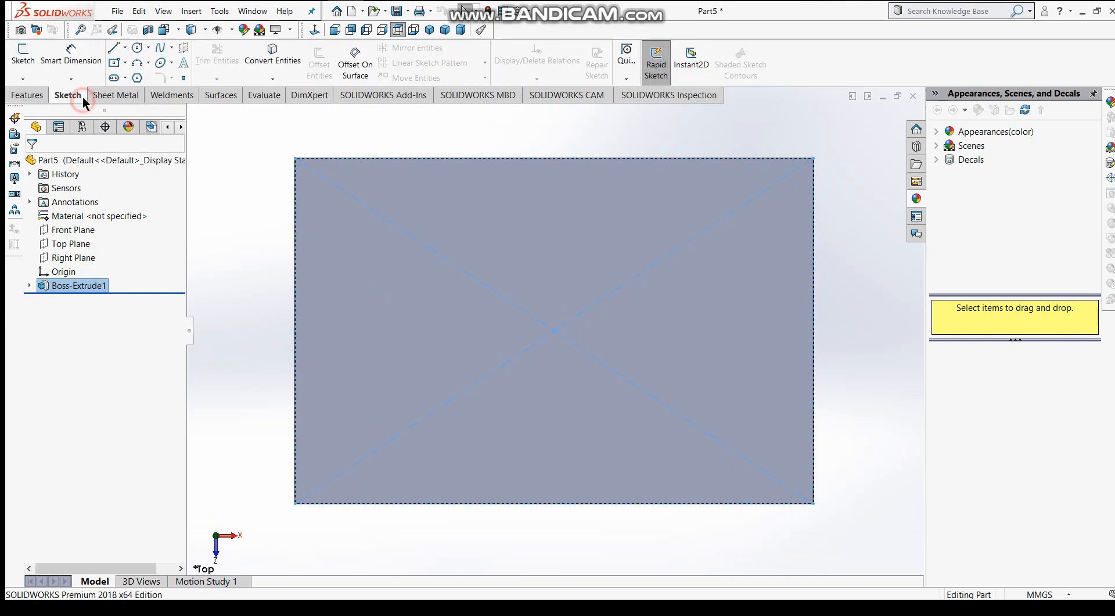
pyautogui.click(135, 49)
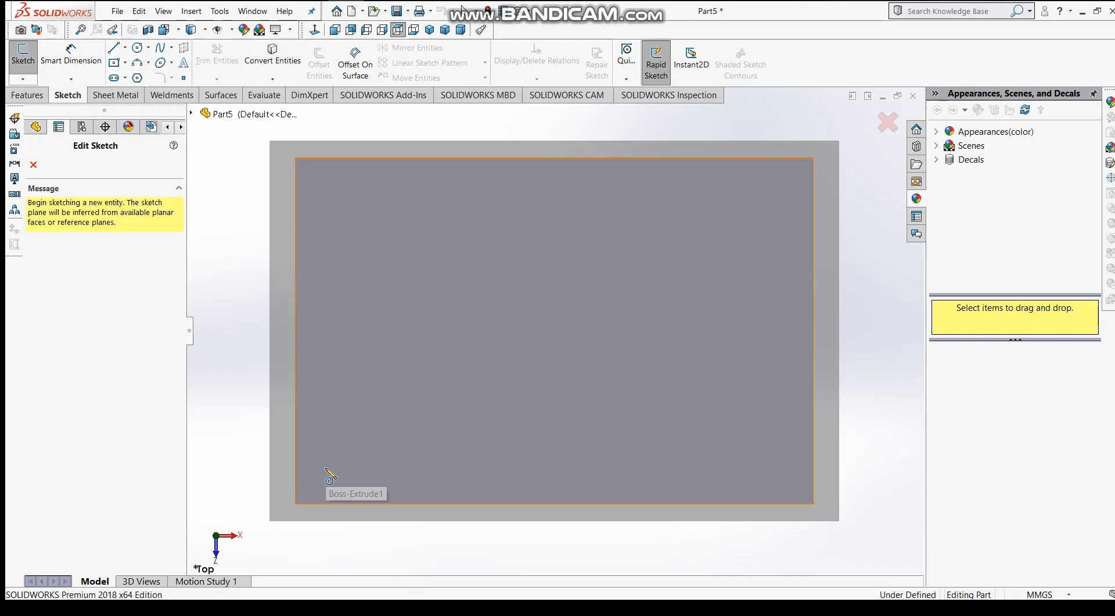
pyautogui.click(334, 459)
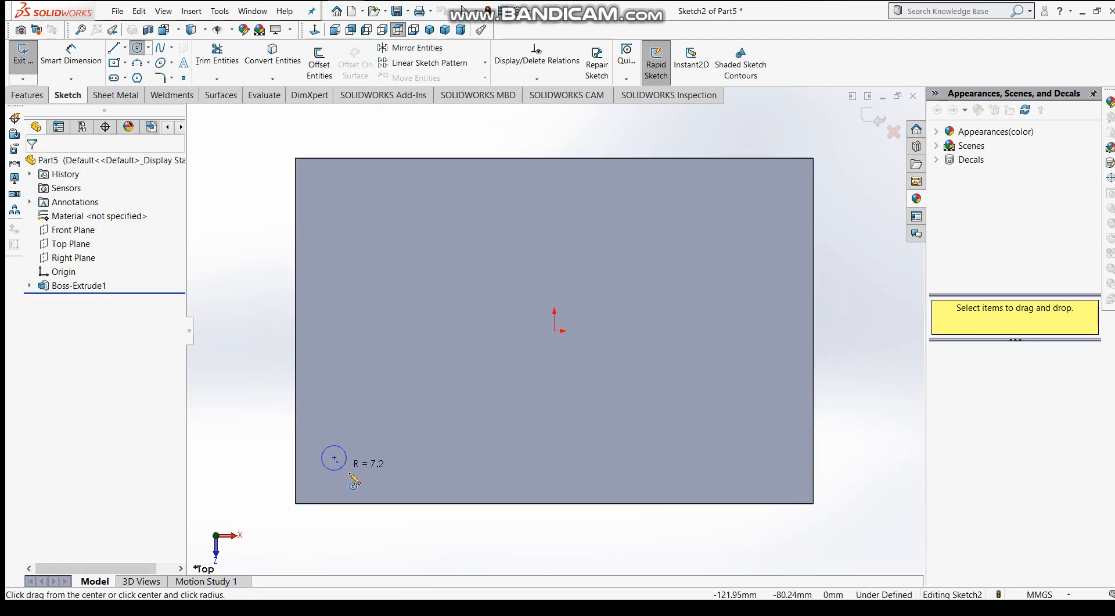
pyautogui.click(358, 482)
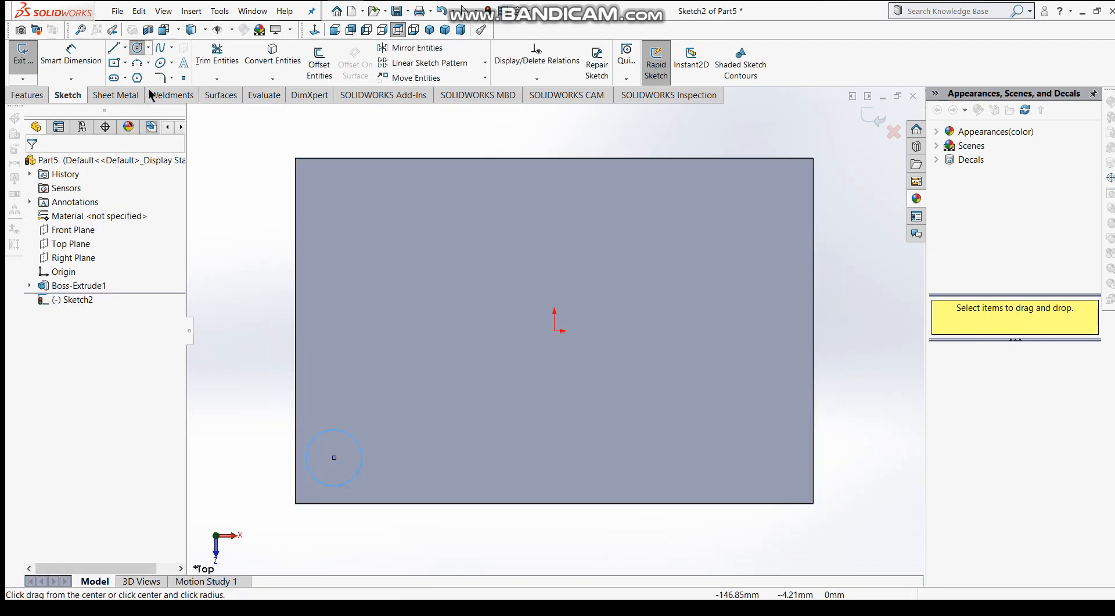
# Dimension the circle's diameter to 20 mm.
pyautogui.click(72, 54)
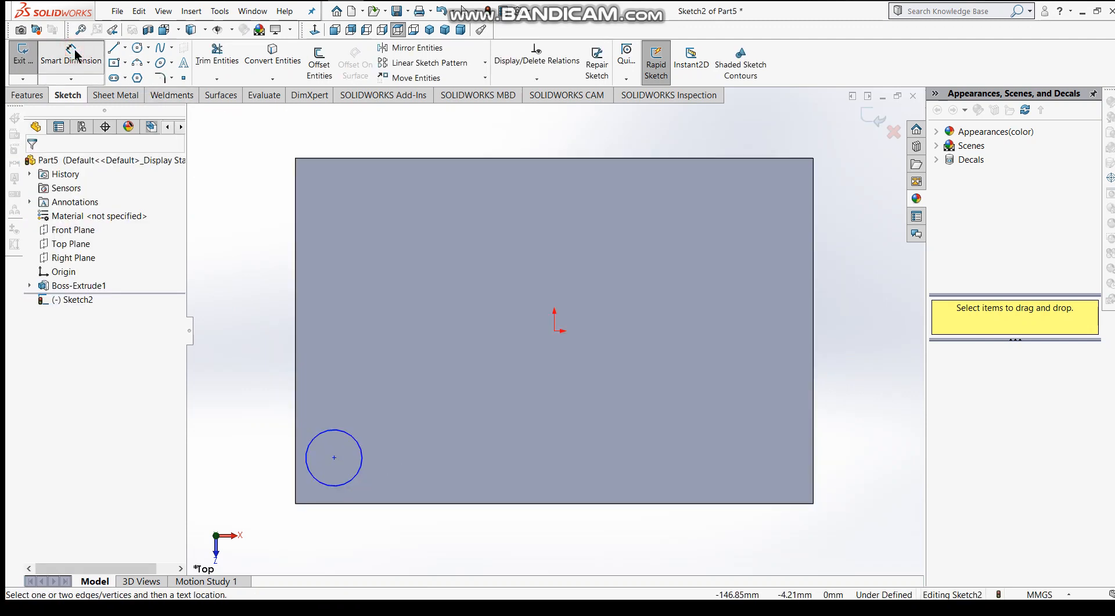
pyautogui.click(293, 444)
pyautogui.click(246, 417)
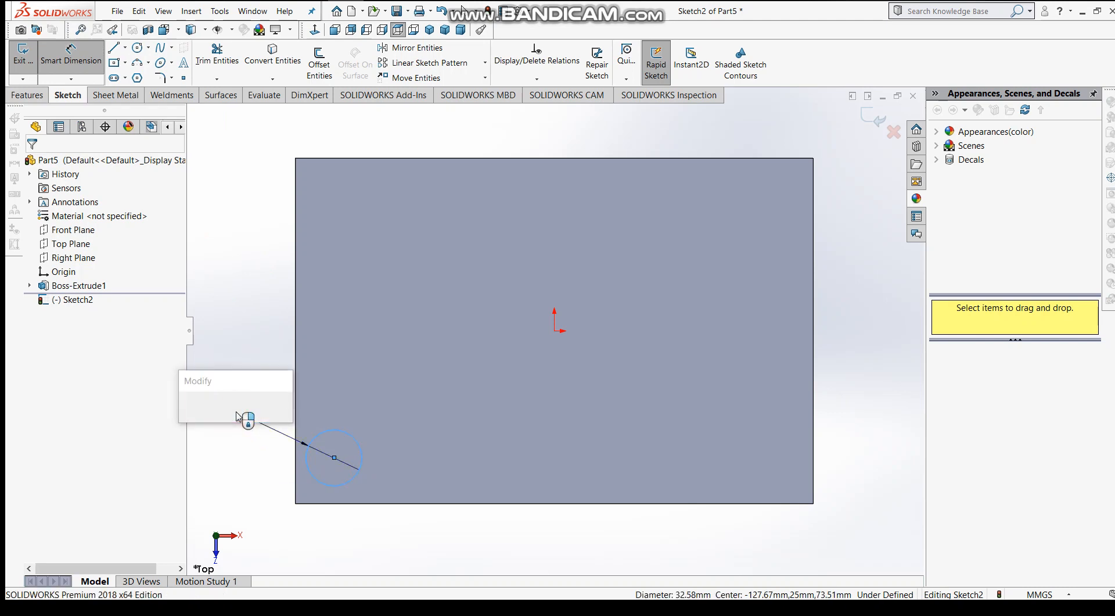
pyautogui.write('20')
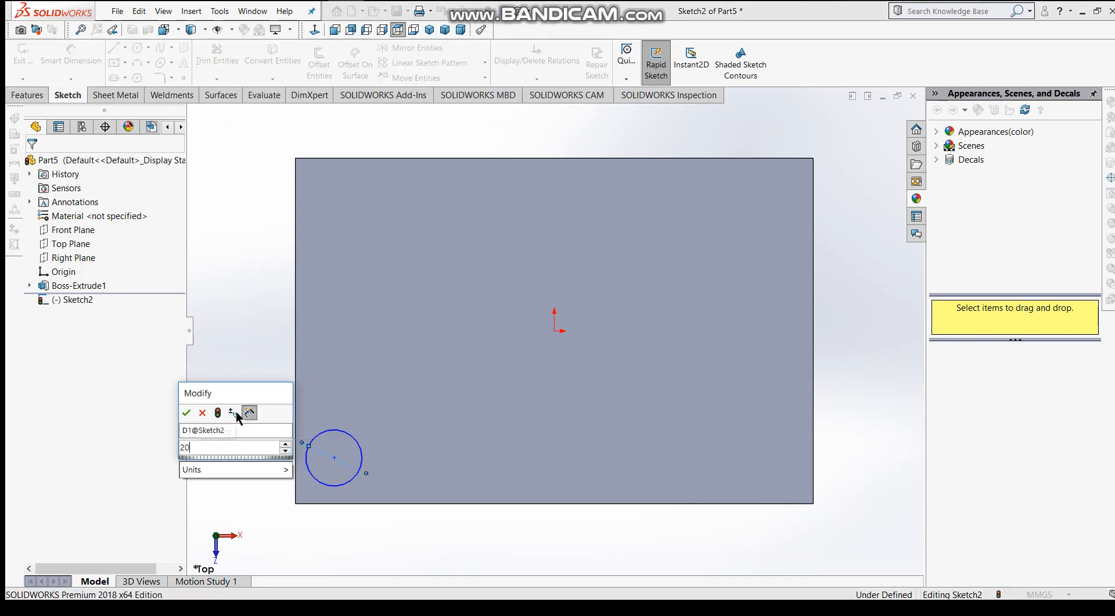
pyautogui.press('Return')
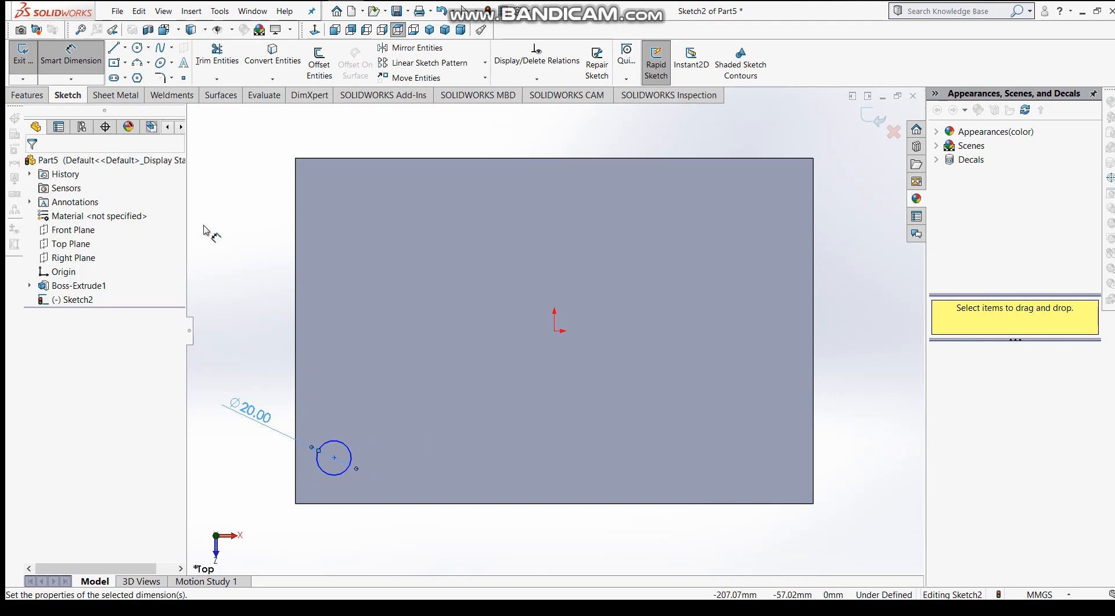
# Dimension the horizontal distance from the circle's centre to the plate's left edge as 20 mm.
pyautogui.click(333, 456)
pyautogui.click(296, 462)
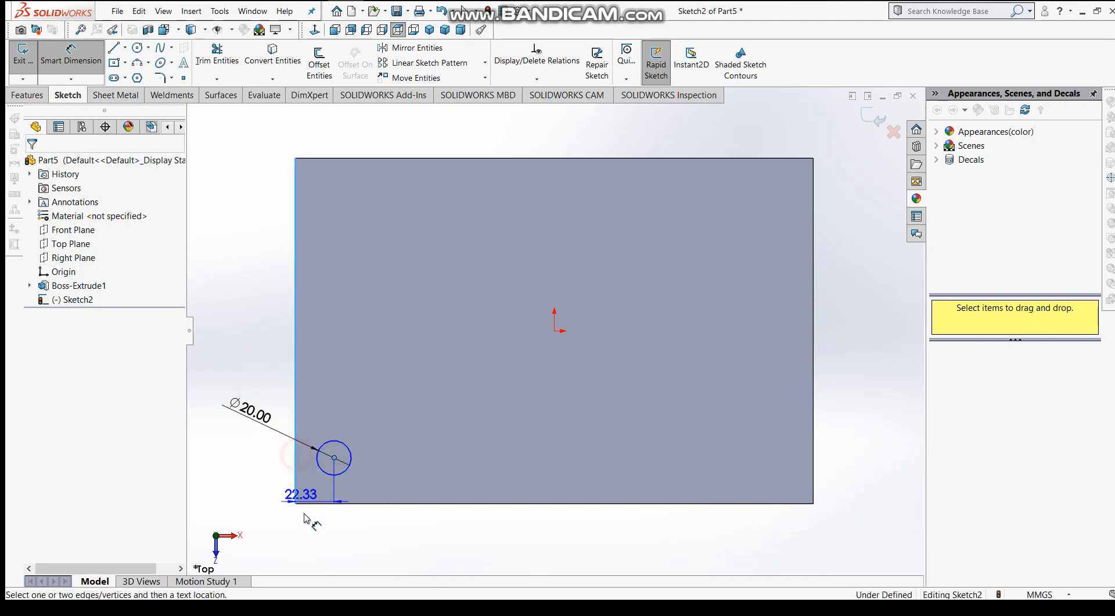
pyautogui.click(314, 563)
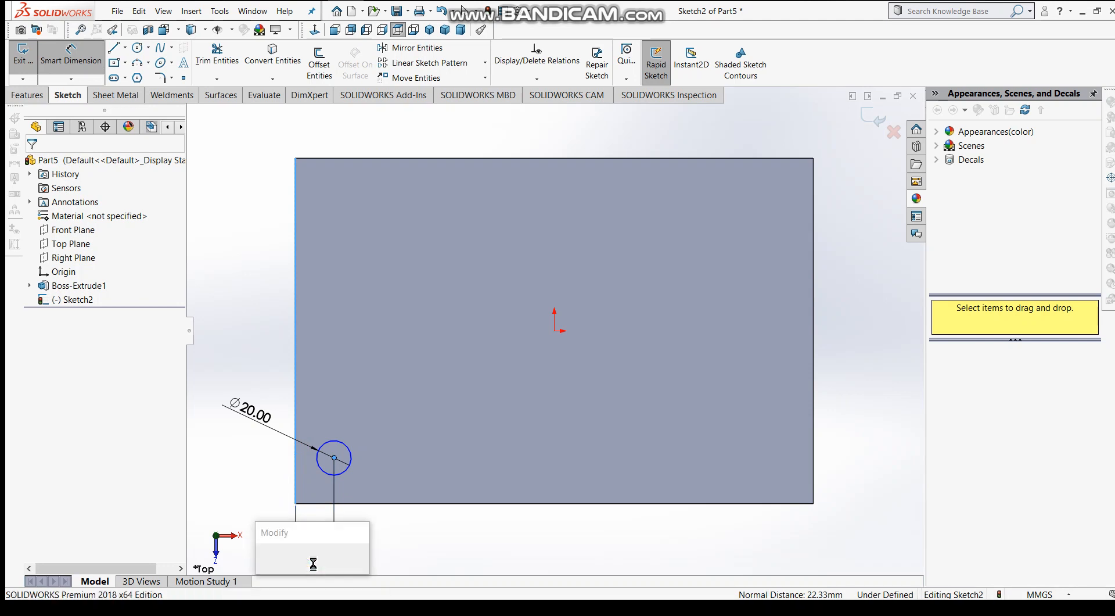
pyautogui.write('20')
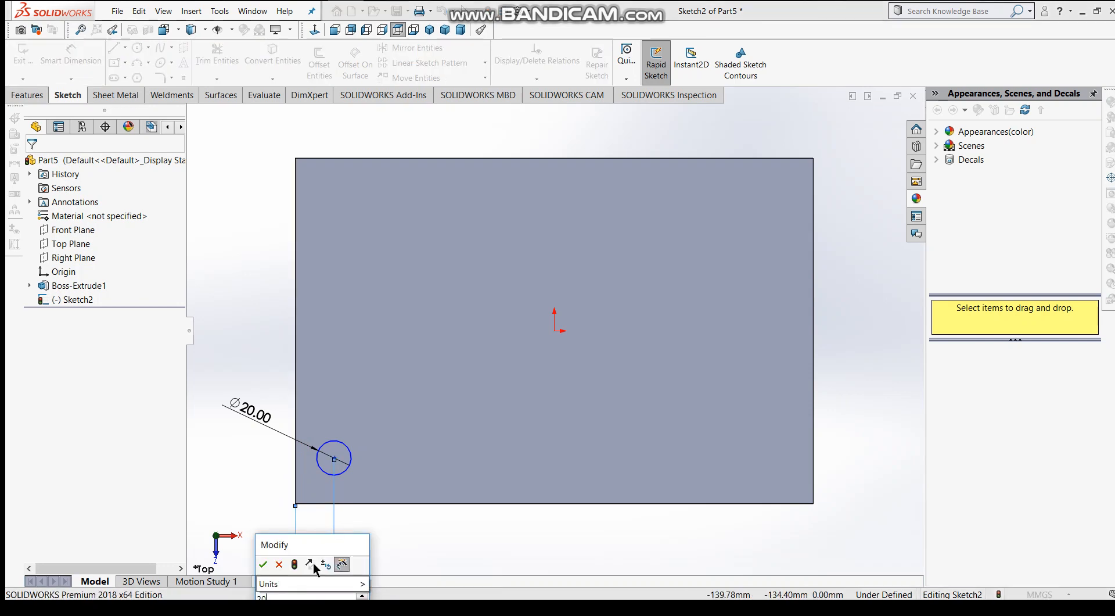
pyautogui.press('Return')
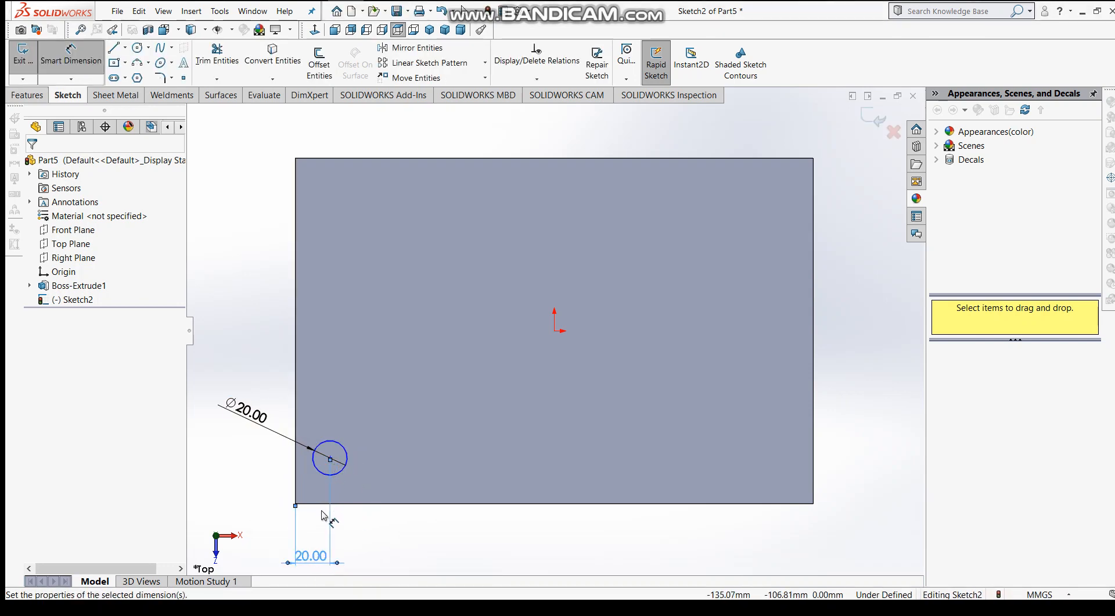
# Dimension the vertical distance from the circle's centre to the plate's lower edge as 20 mm and finish the sketch.
pyautogui.click(326, 504)
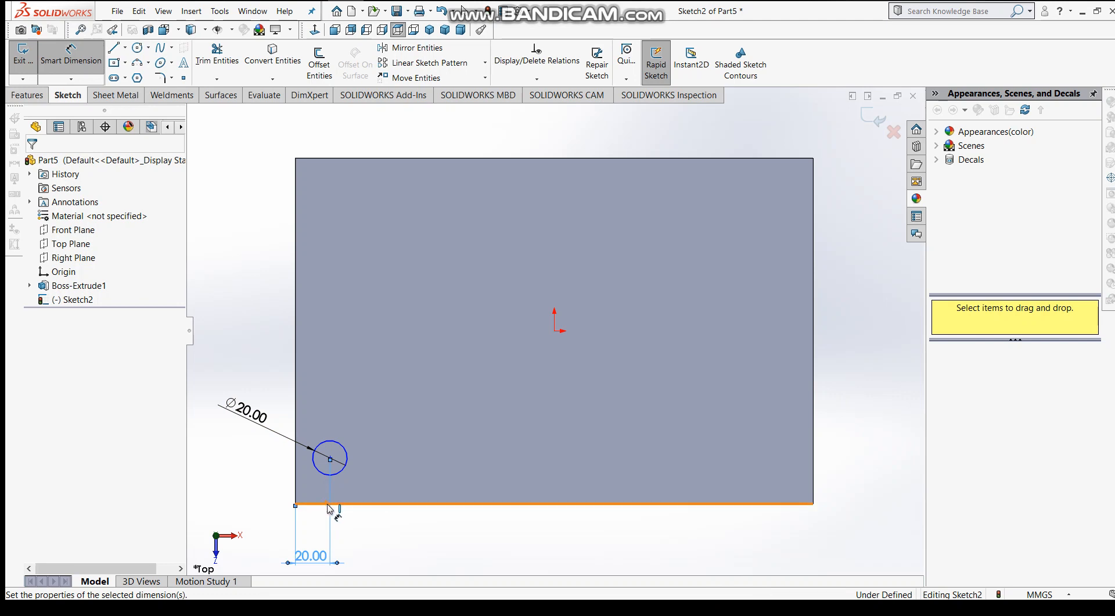
pyautogui.click(330, 458)
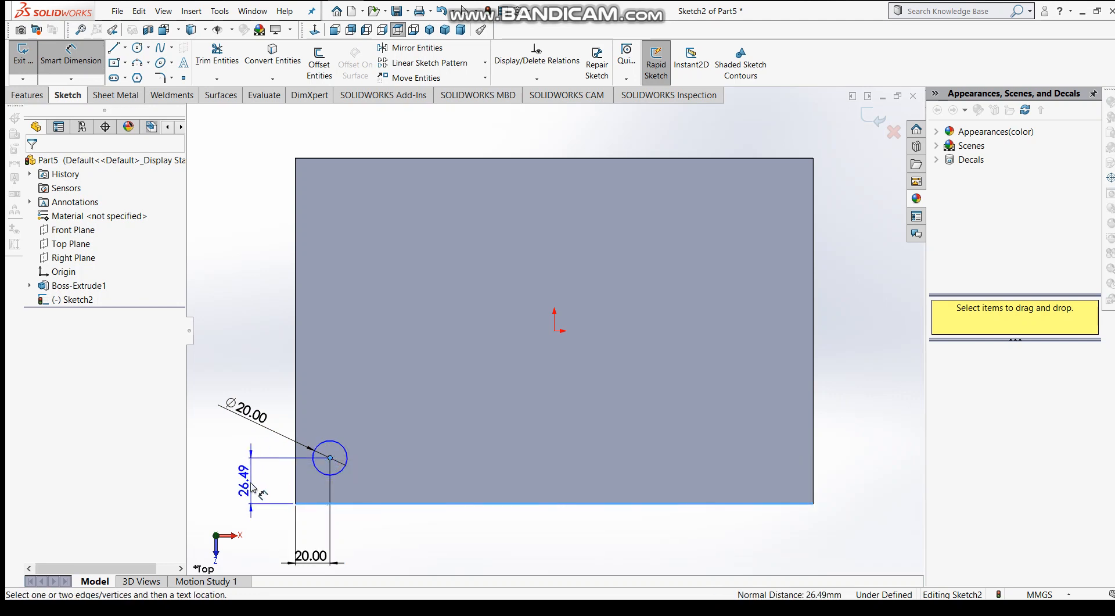
pyautogui.click(249, 483)
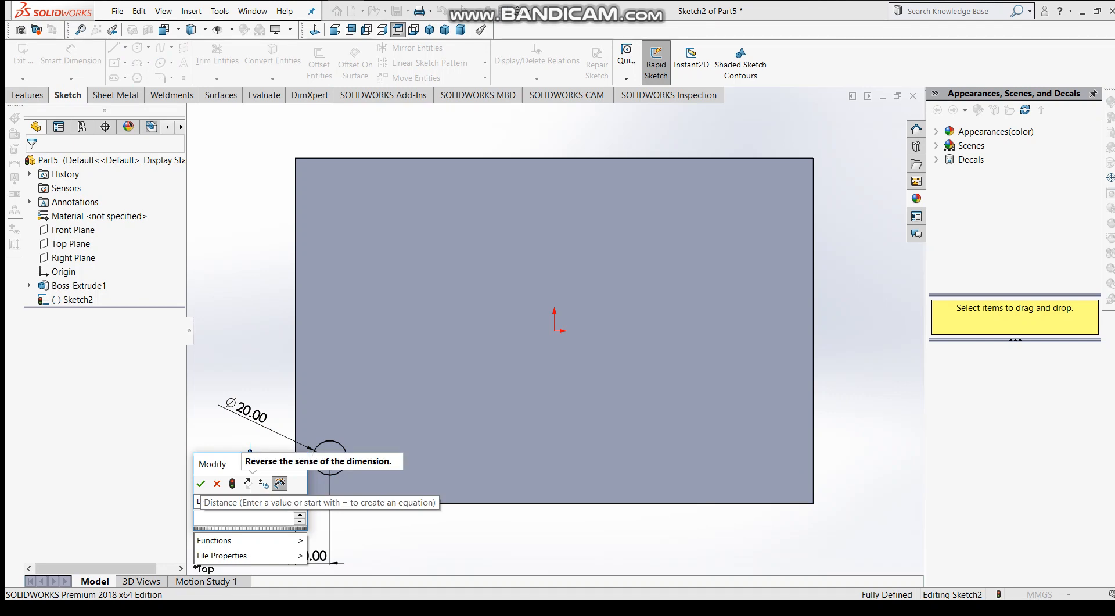
pyautogui.write('20')
pyautogui.press('Return')
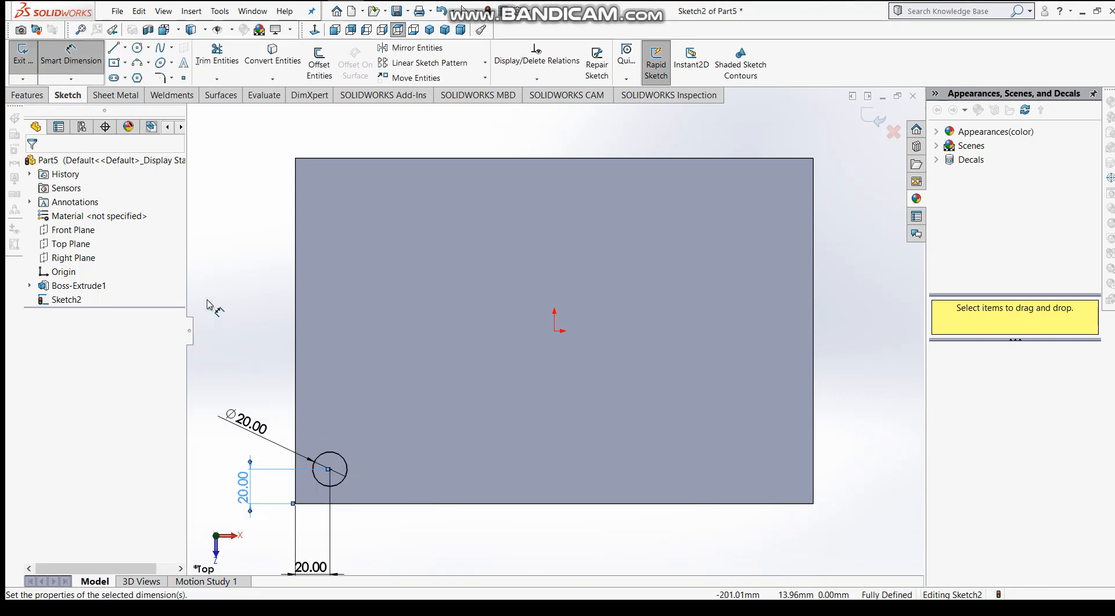
pyautogui.click(858, 112)
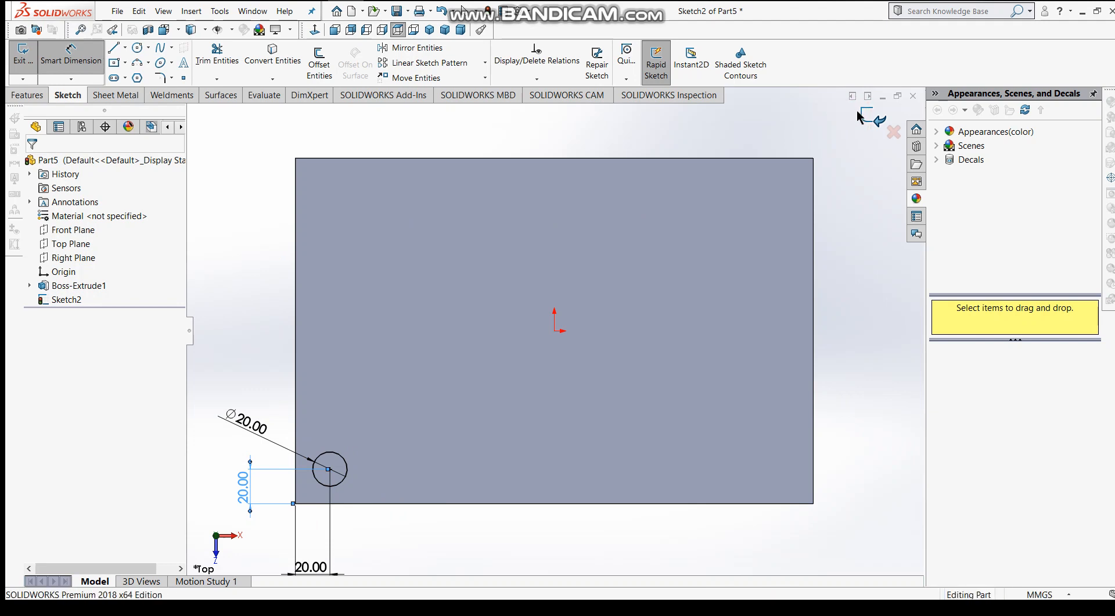
# Cut the circle sketch through the plate with a Blind Extruded Cut 25 mm deep from the sketch plane.
pyautogui.click(27, 95)
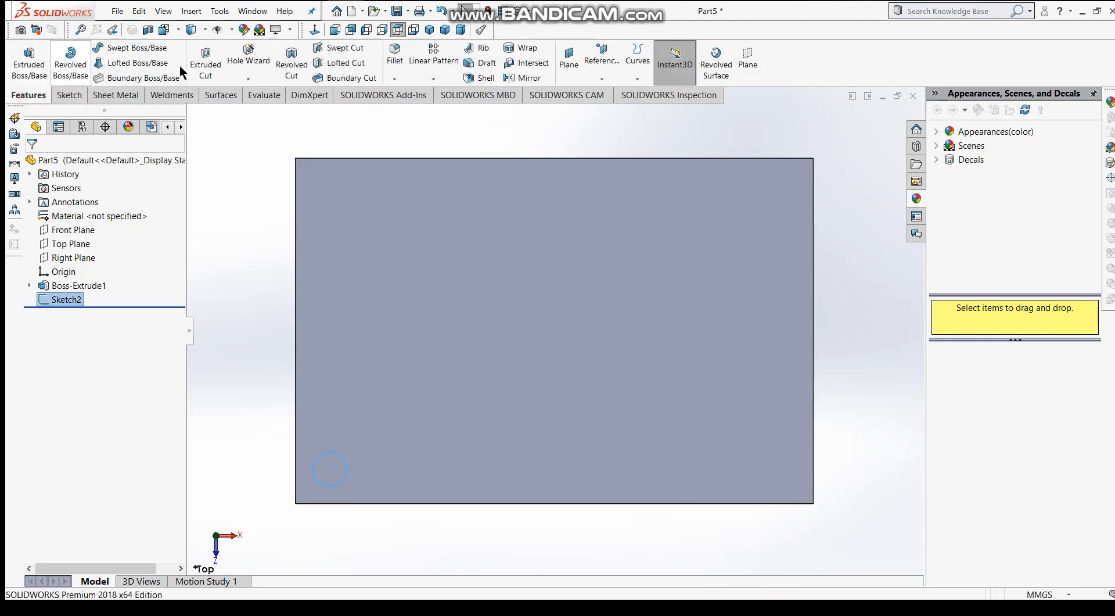
pyautogui.click(197, 61)
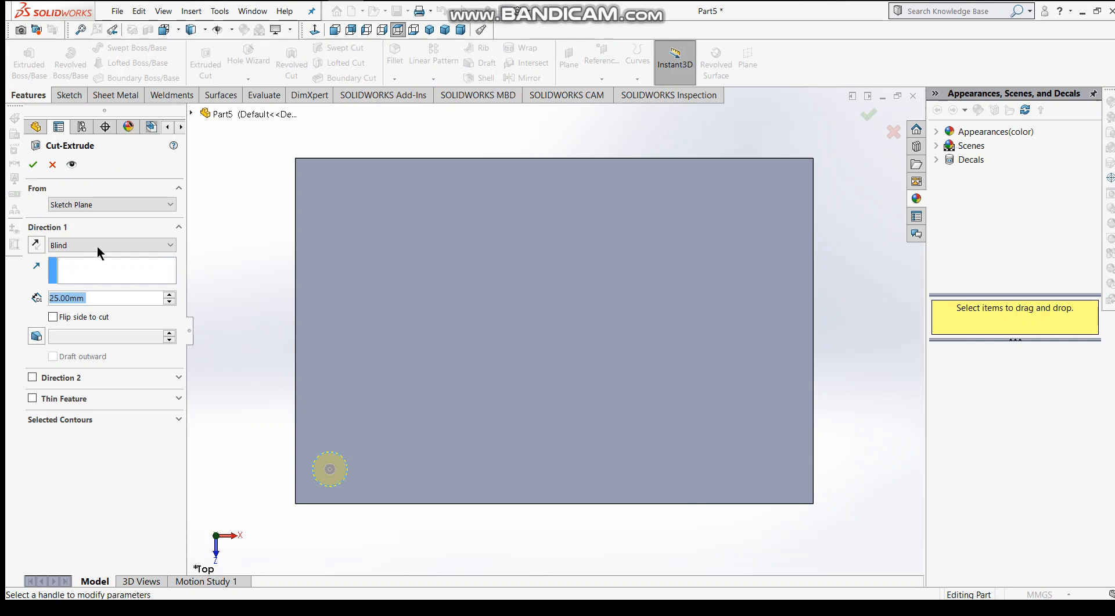
pyautogui.click(96, 267)
pyautogui.moveTo(222, 455); pyautogui.dragTo(279, 479, button='middle')
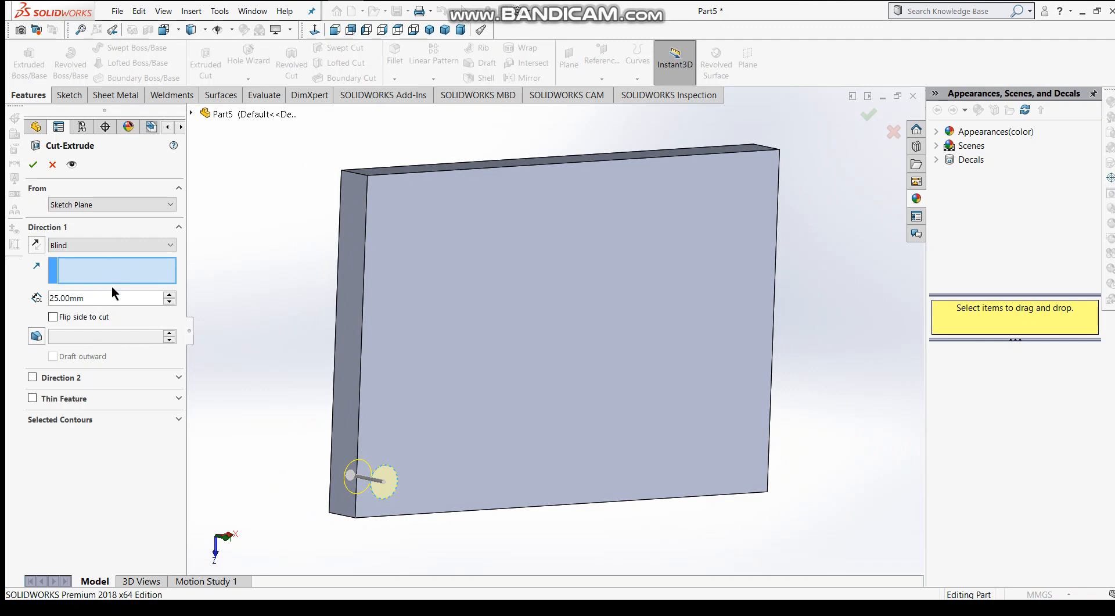
pyautogui.click(385, 491)
pyautogui.moveTo(248, 367); pyautogui.dragTo(243, 365, button='middle')
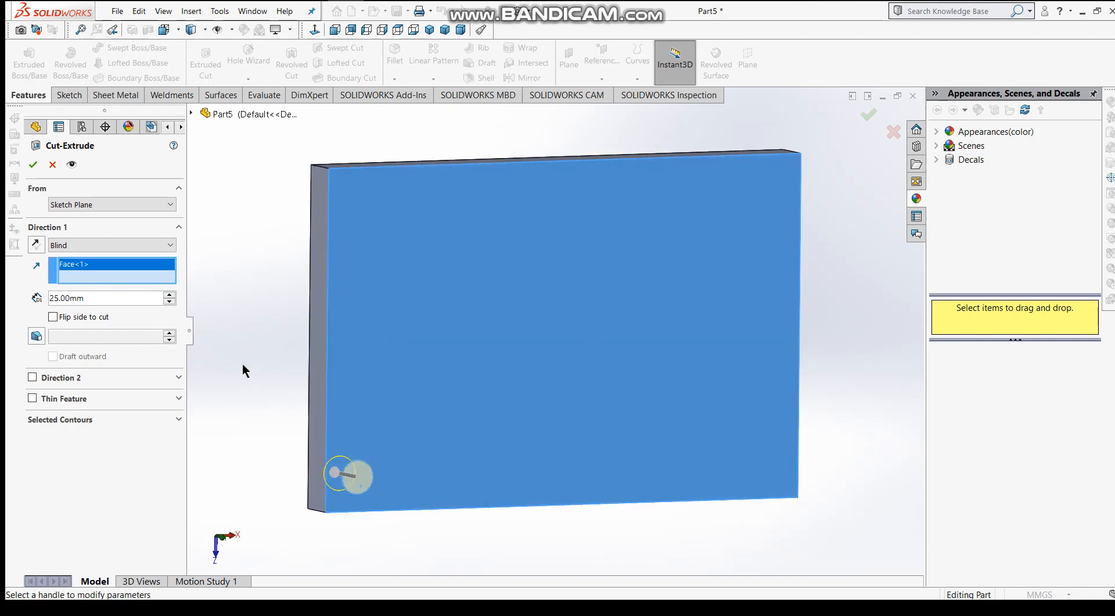
pyautogui.rightClick(146, 270)
pyautogui.click(175, 274)
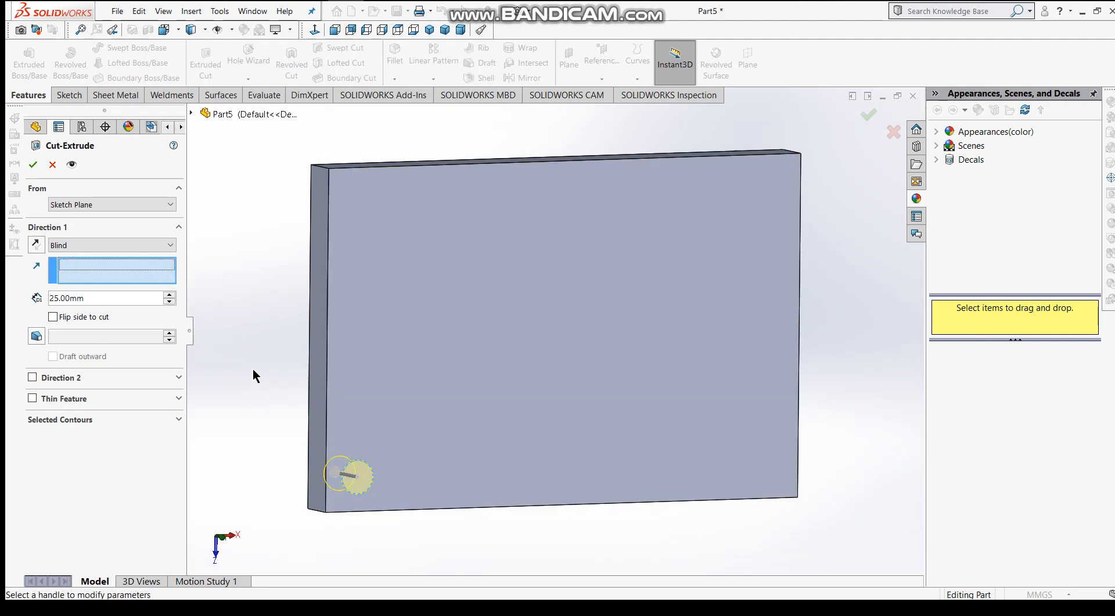
pyautogui.moveTo(252, 373); pyautogui.dragTo(191, 378, button='middle')
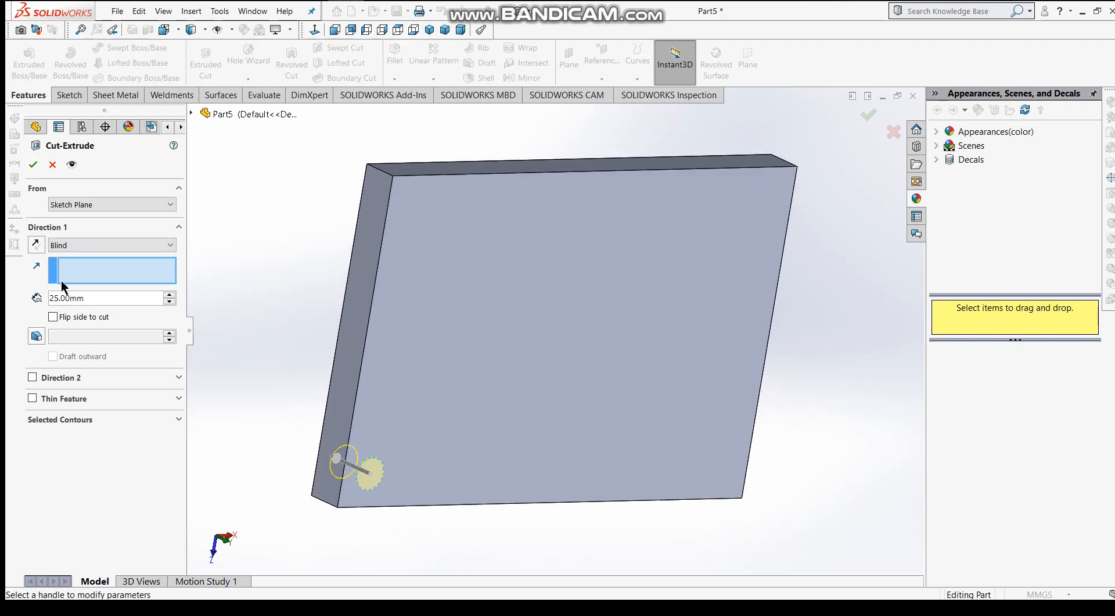
pyautogui.click(32, 165)
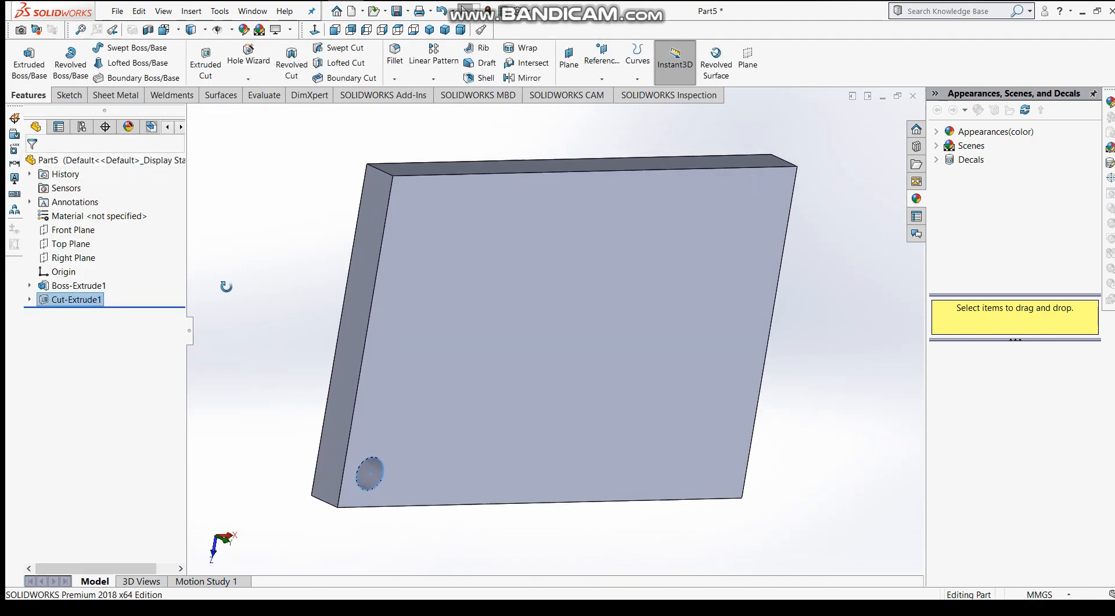
pyautogui.moveTo(224, 284); pyautogui.dragTo(325, 436, button='middle')
pyautogui.press('space')
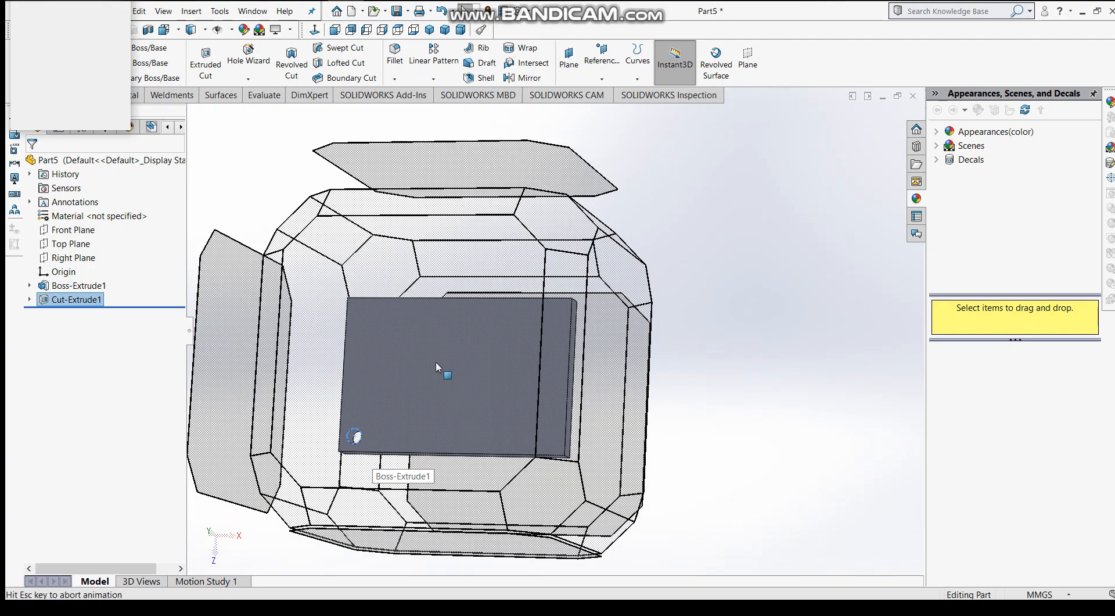
pyautogui.click(381, 385)
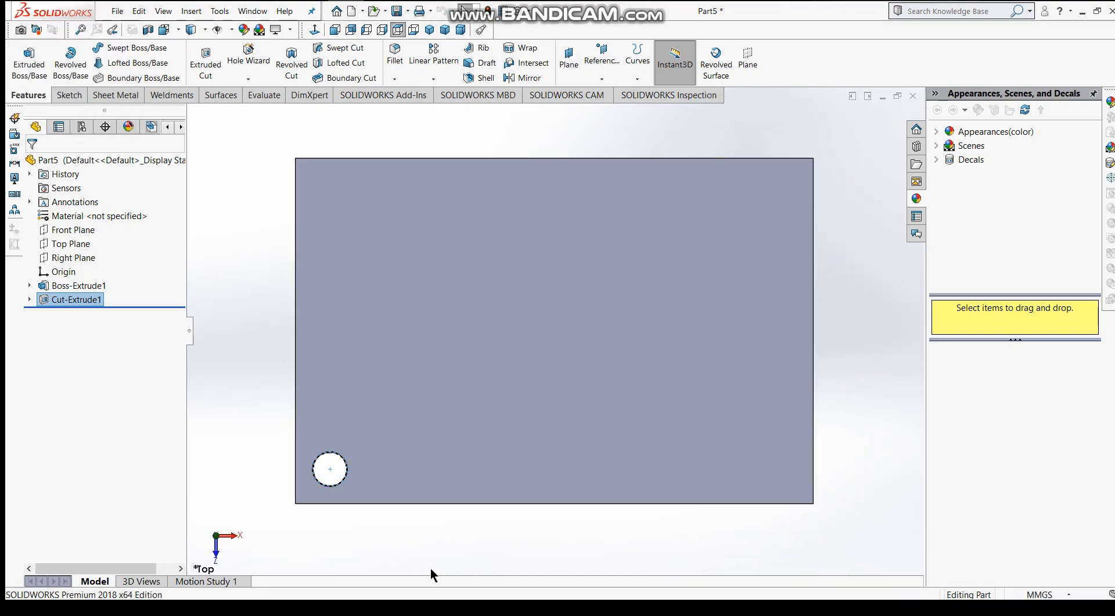
pyautogui.moveTo(430, 539); pyautogui.dragTo(441, 494, button='middle')
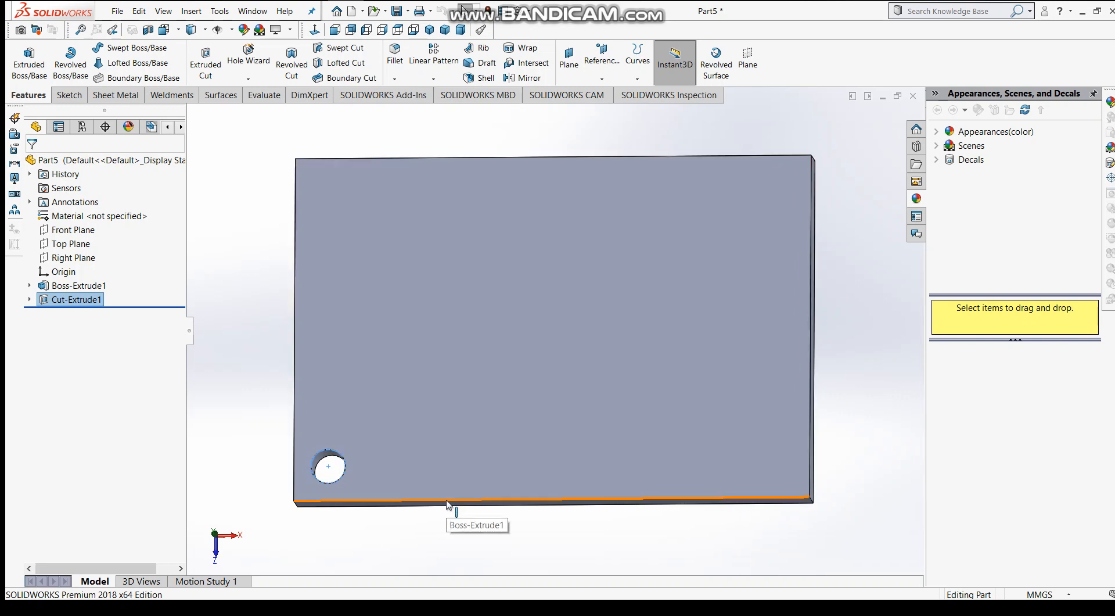
pyautogui.moveTo(260, 388); pyautogui.dragTo(308, 370, button='middle')
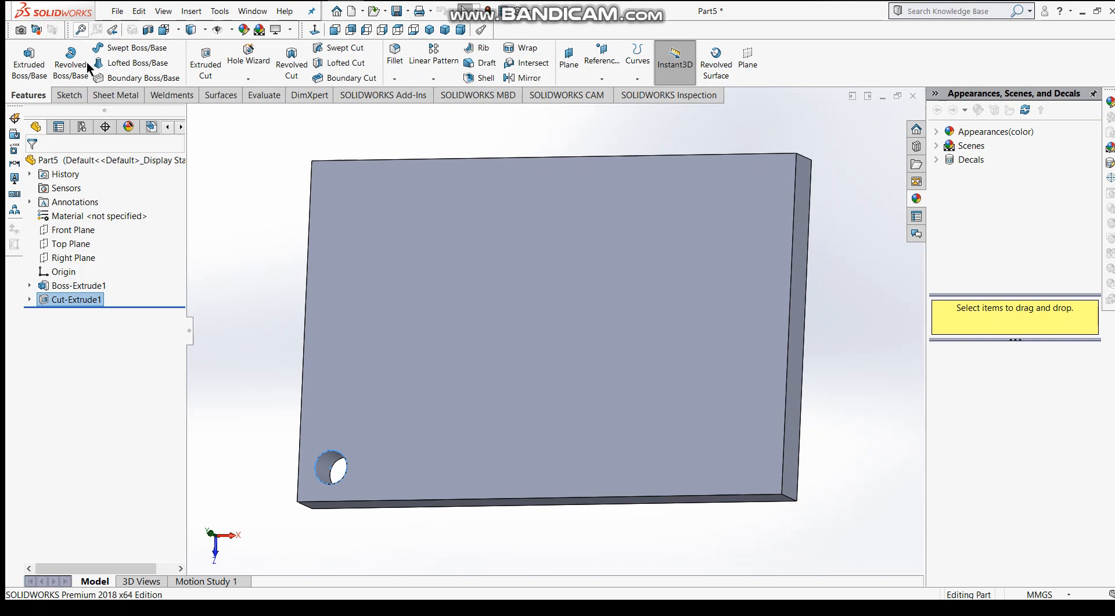
pyautogui.click(66, 96)
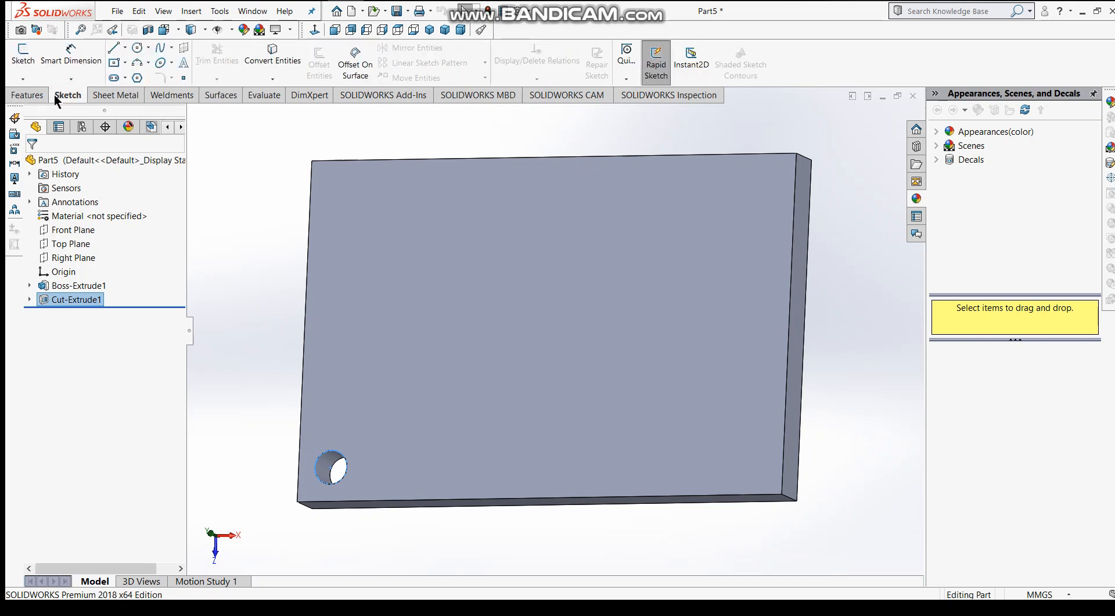
pyautogui.click(34, 95)
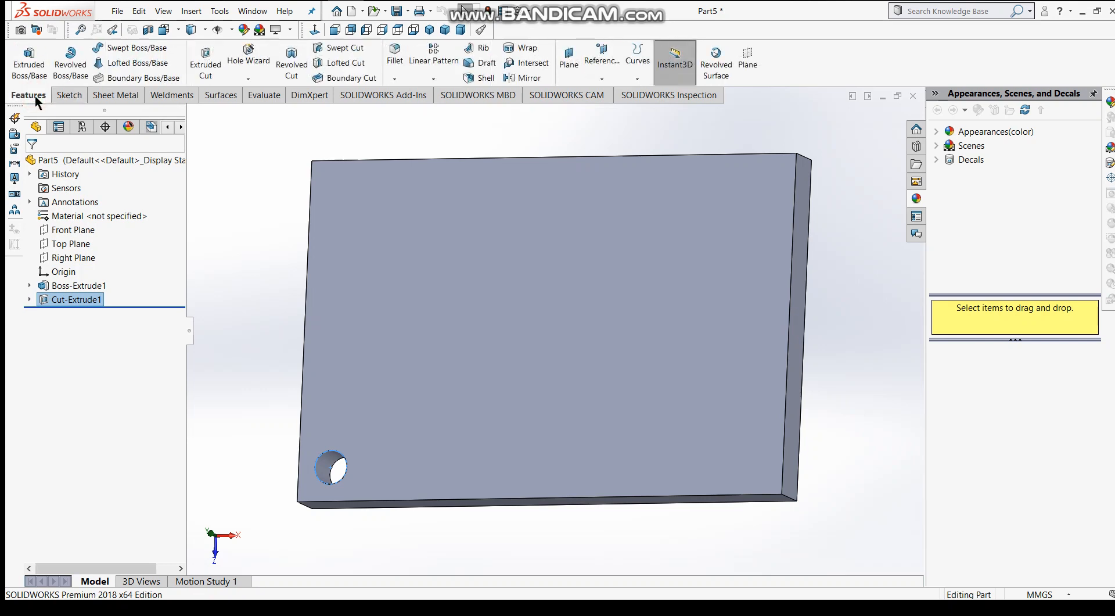
pyautogui.click(438, 77)
pyautogui.click(439, 77)
pyautogui.click(65, 95)
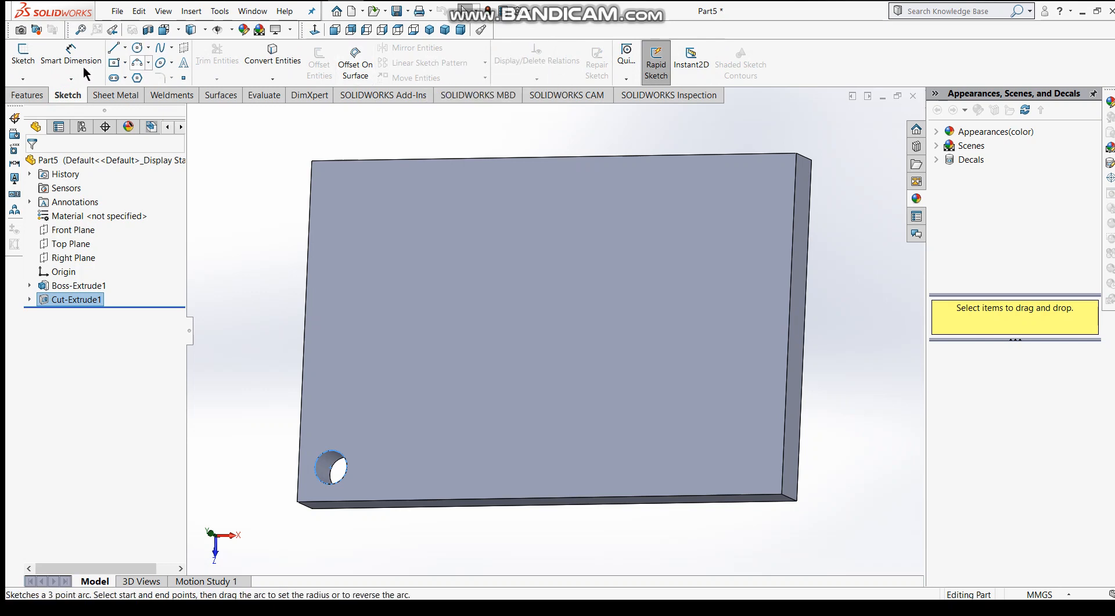
pyautogui.click(30, 95)
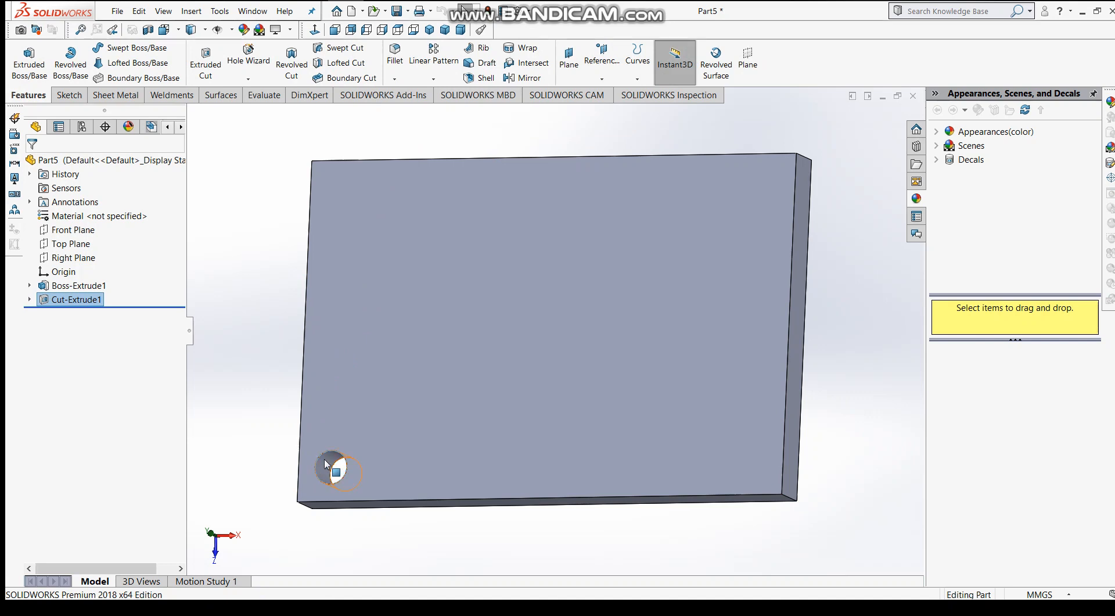
# Start a Linear Pattern of the cut hole with the plate's short left edge as the first direction.
pyautogui.click(431, 51)
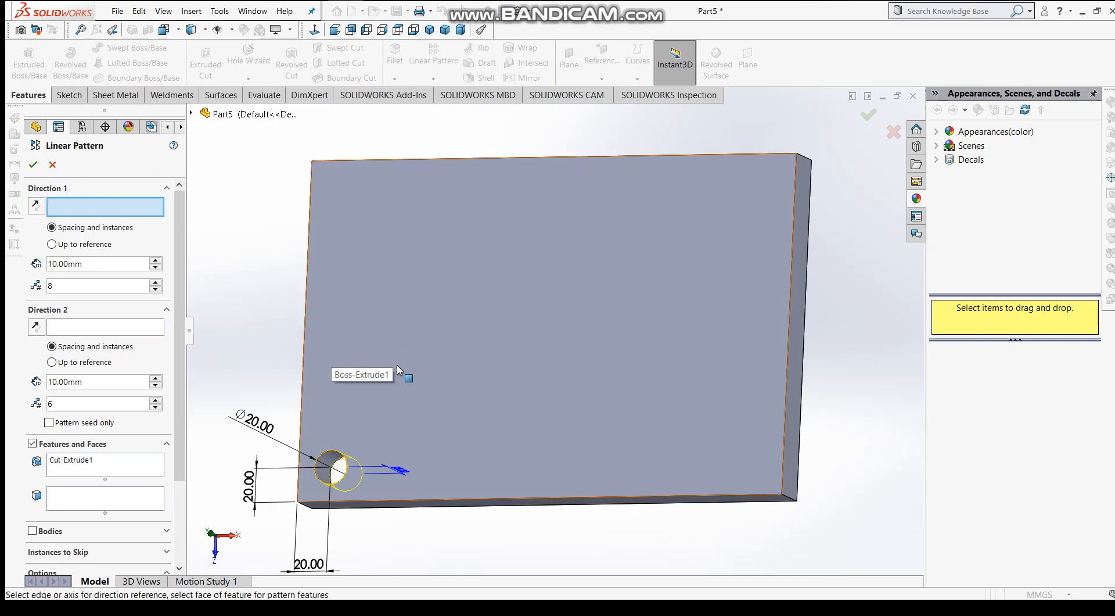
pyautogui.scroll(1, 250, 331)
pyautogui.moveTo(246, 325); pyautogui.dragTo(357, 326, button='middle')
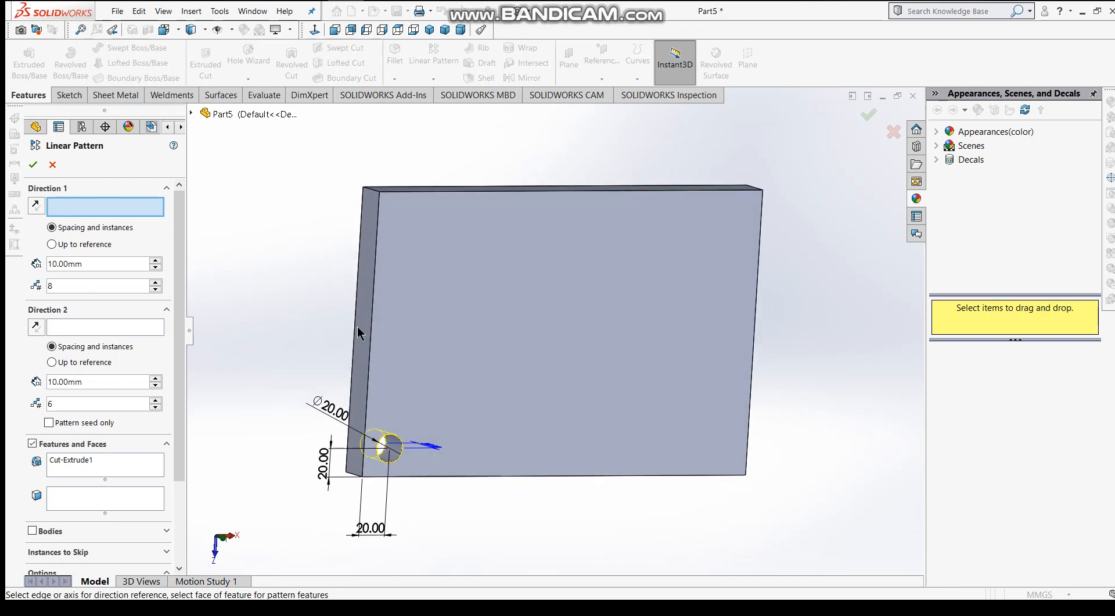
pyautogui.click(372, 322)
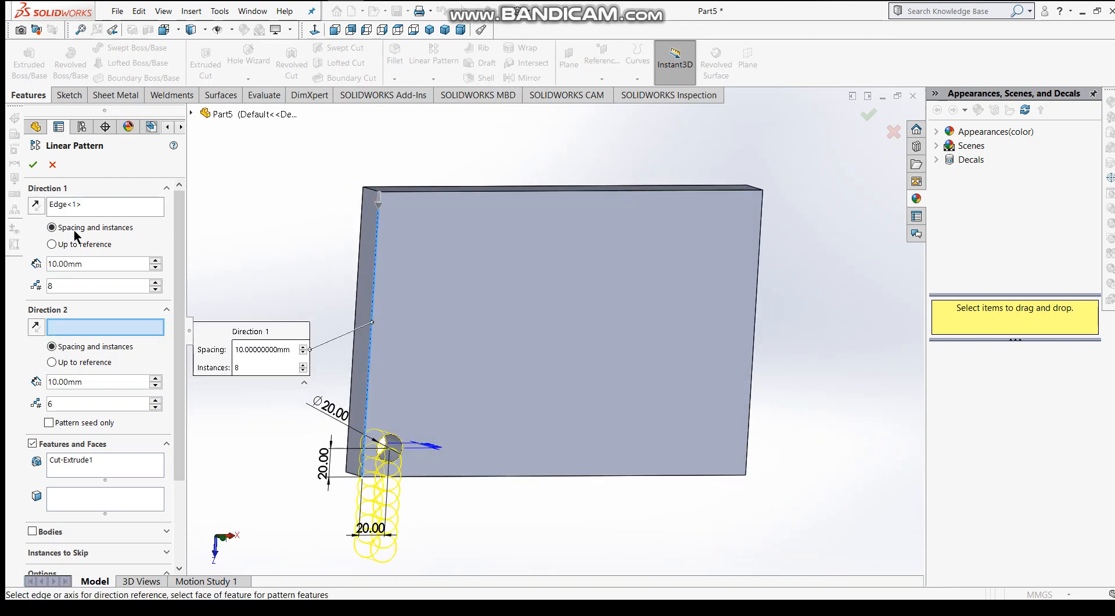
# Set the first direction's spacing to 23 mm and reverse it so the holes run across the plate.
pyautogui.click(123, 264)
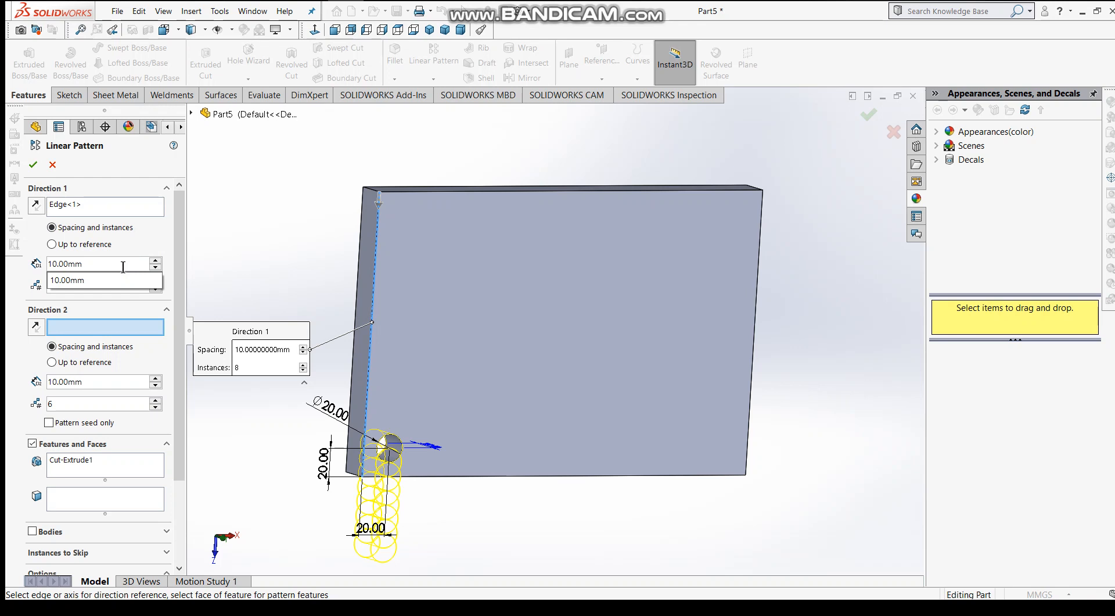
pyautogui.press('BackSpace')
pyautogui.press('BackSpace')
pyautogui.press('BackSpace')
pyautogui.press('BackSpace')
pyautogui.press('BackSpace')
pyautogui.press('BackSpace')
pyautogui.press('BackSpace')
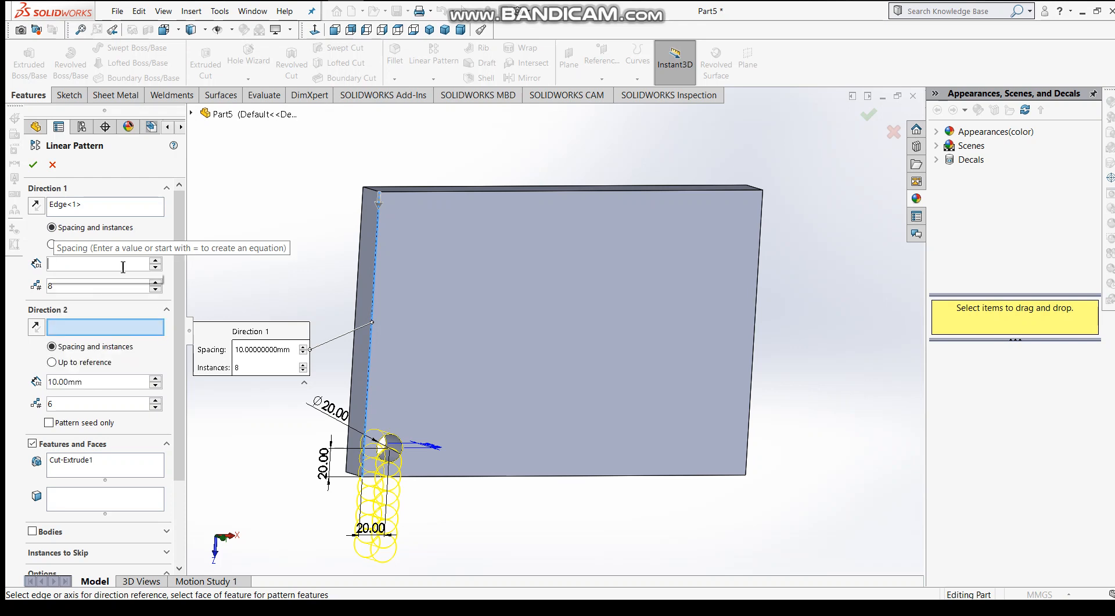
pyautogui.write('23')
pyautogui.press('Return')
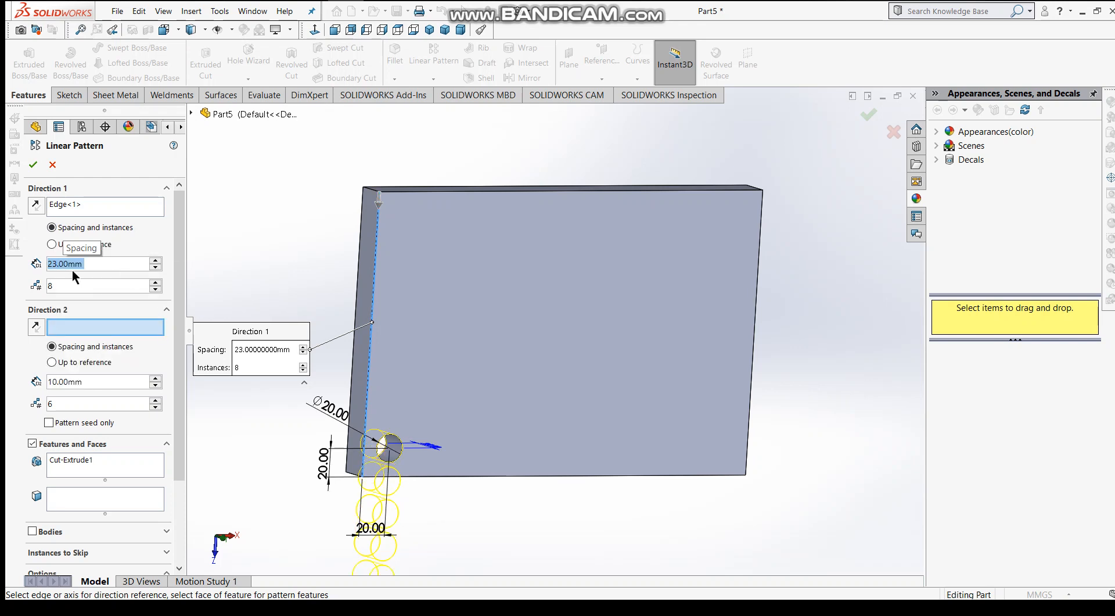
pyautogui.click(36, 204)
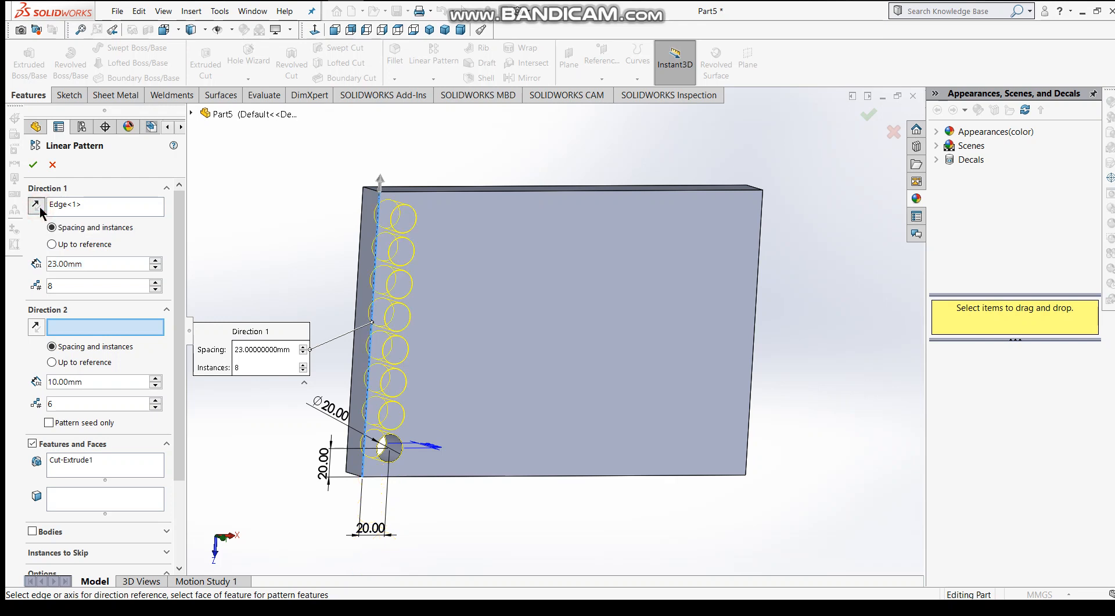
# Use the plate's long lower edge as the second pattern direction with a spacing of 50 mm.
pyautogui.moveTo(246, 247); pyautogui.dragTo(221, 231, button='middle')
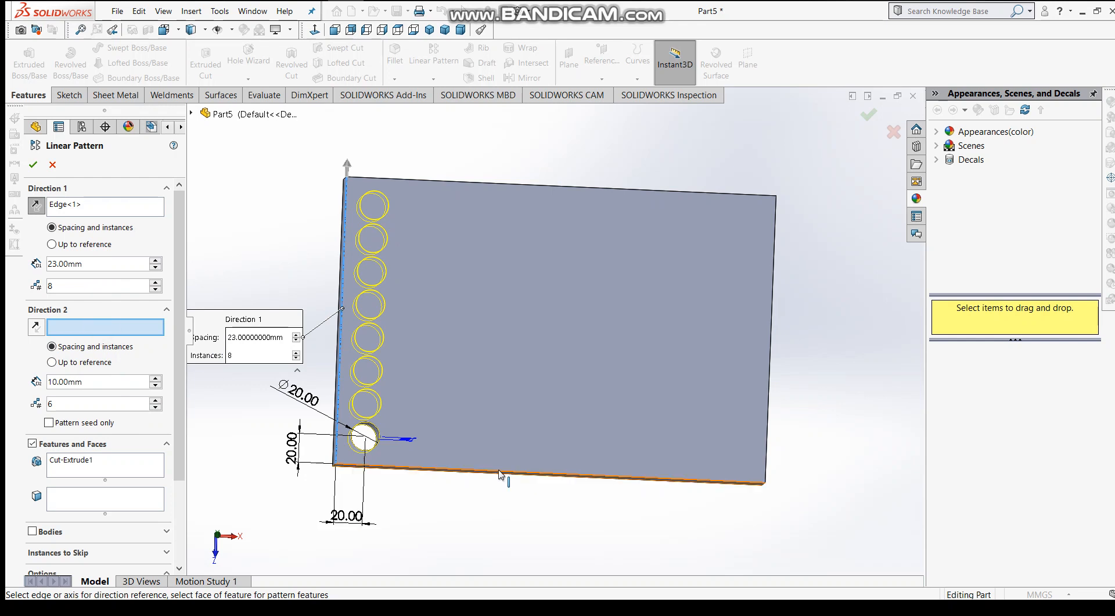
pyautogui.moveTo(498, 483)
pyautogui.mouseDown(button='middle')
pyautogui.moveTo(490, 515)
pyautogui.moveTo(483, 476)
pyautogui.mouseUp(button='middle')
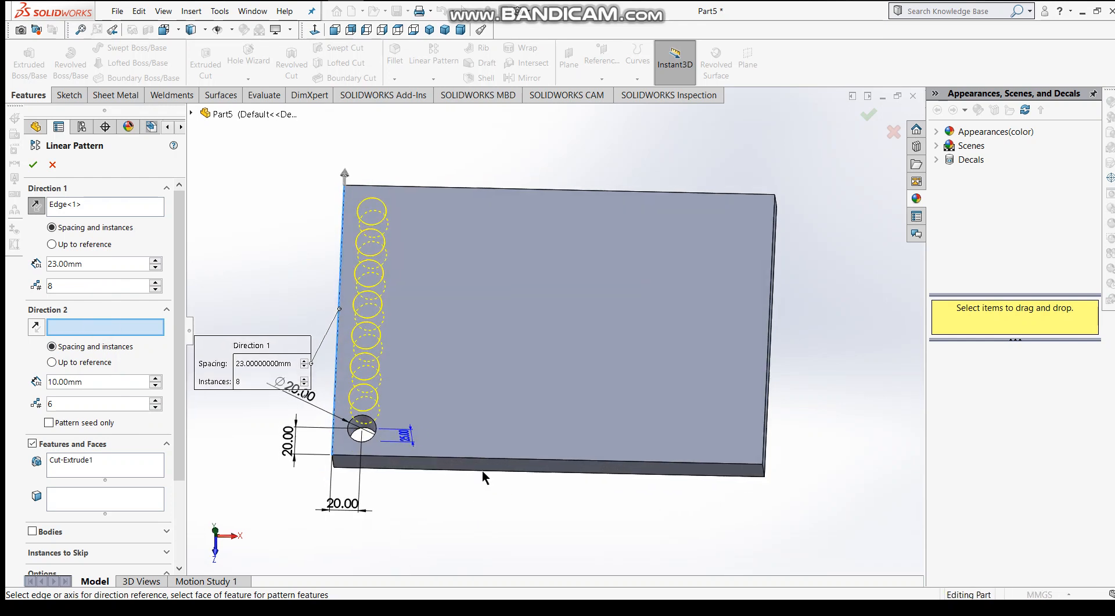
pyautogui.click(509, 459)
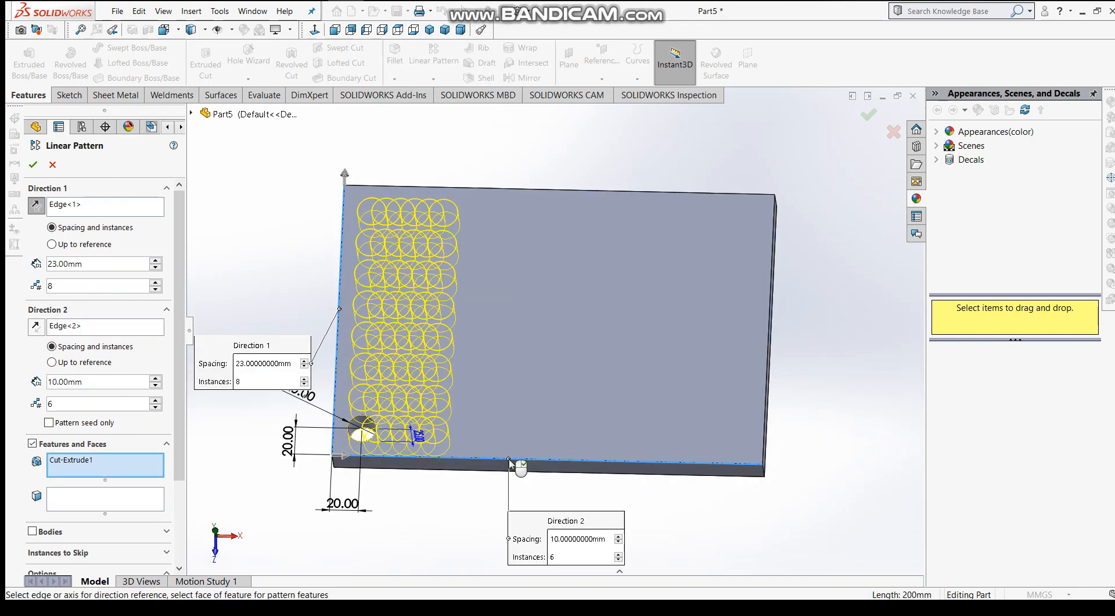
pyautogui.click(122, 378)
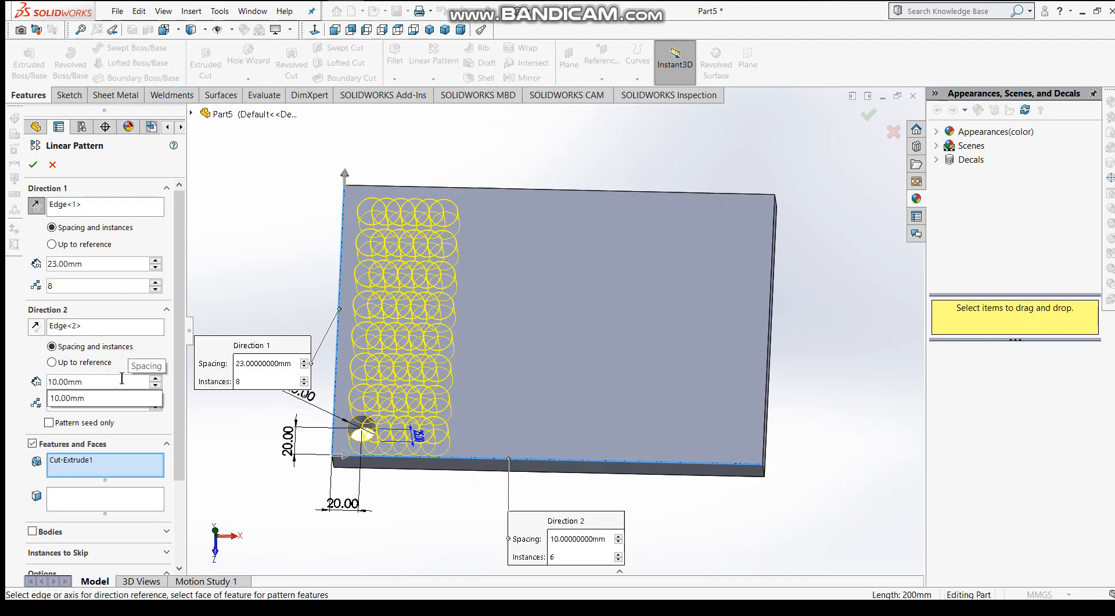
pyautogui.press('BackSpace')
pyautogui.press('BackSpace')
pyautogui.press('BackSpace')
pyautogui.press('BackSpace')
pyautogui.press('BackSpace')
pyautogui.press('BackSpace')
pyautogui.press('BackSpace')
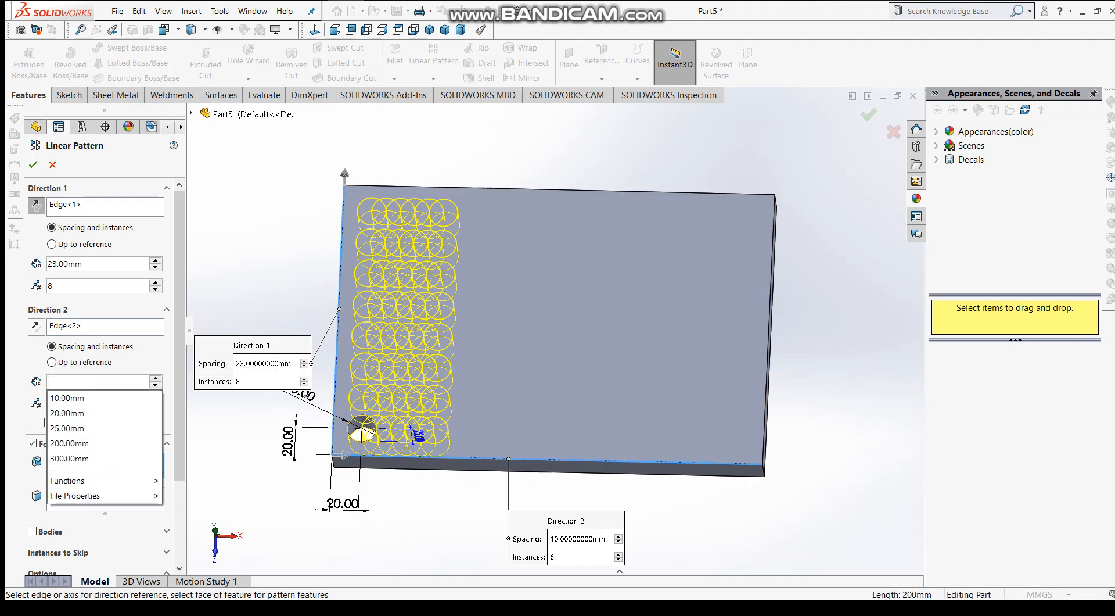
pyautogui.write('500')
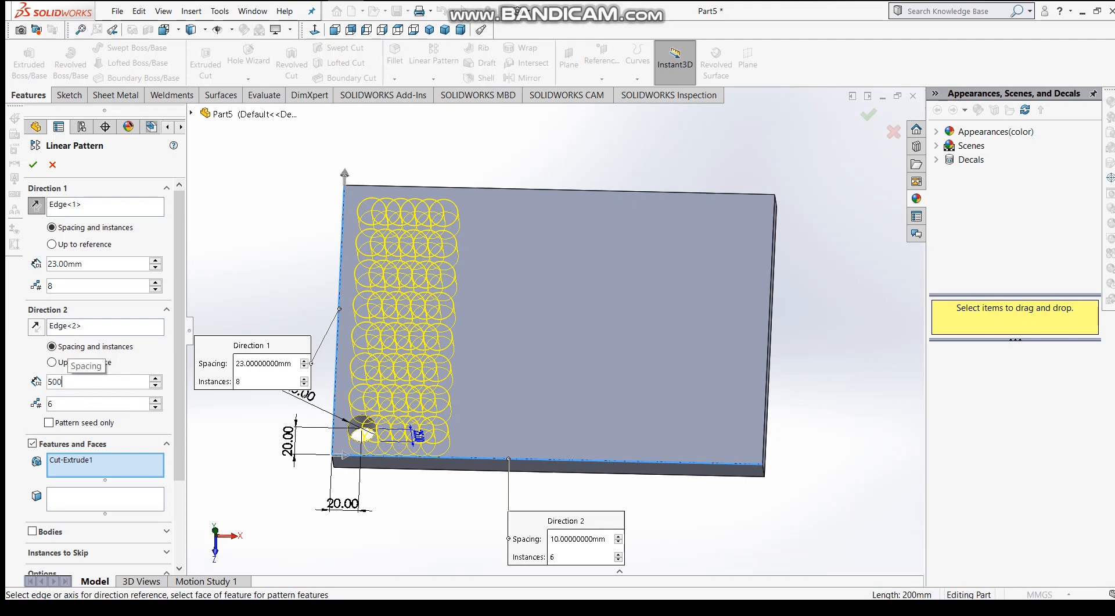
pyautogui.press('Return')
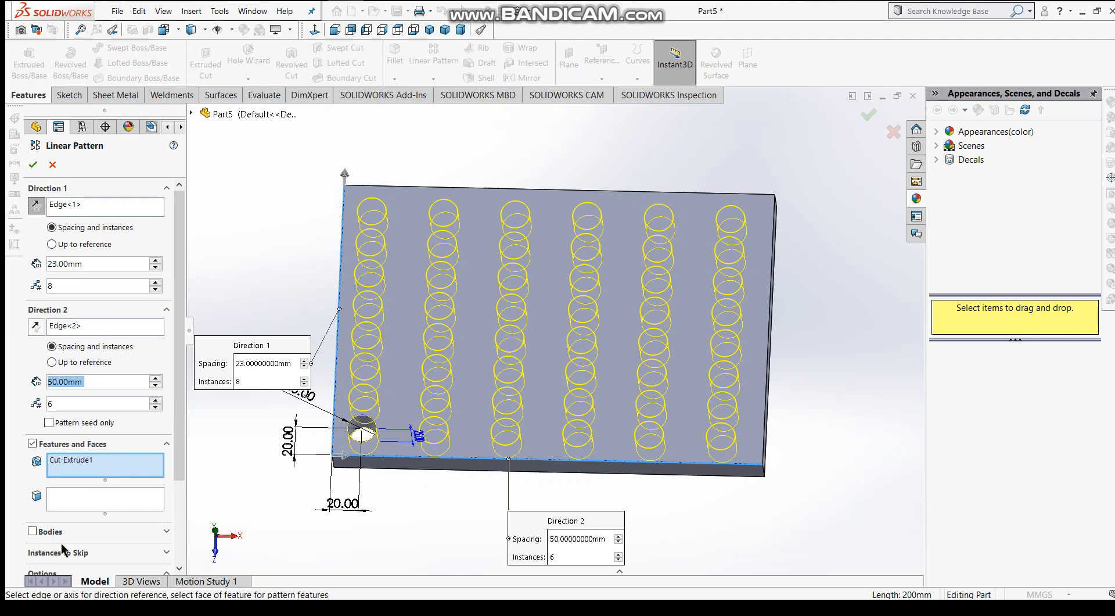
# Apply the two-direction hole pattern with 8 instances in the first direction and 6 in the second.
pyautogui.click(191, 113)
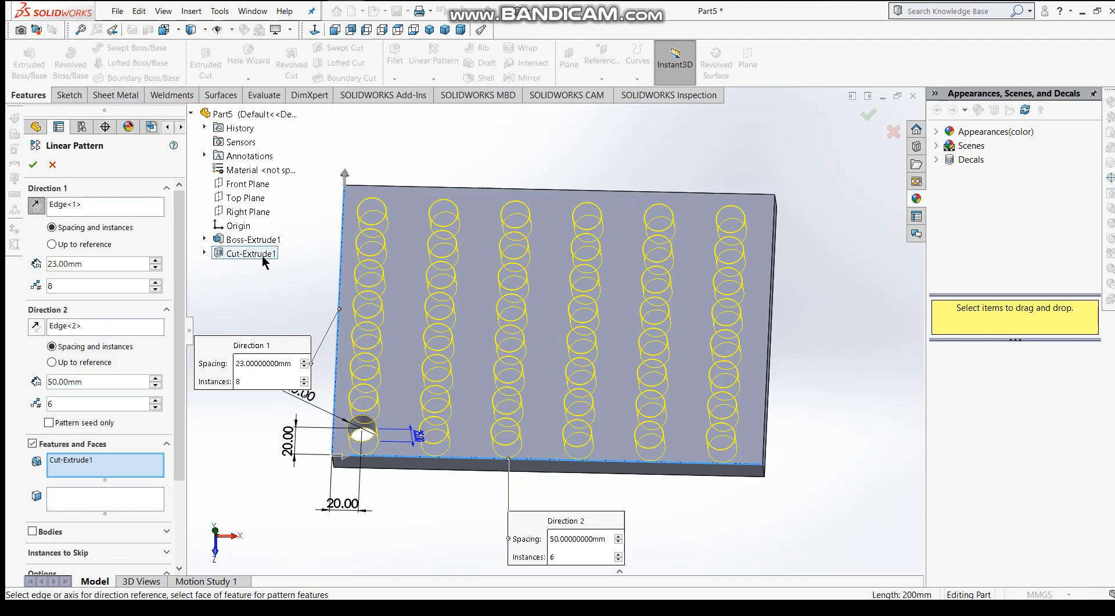
pyautogui.click(256, 283)
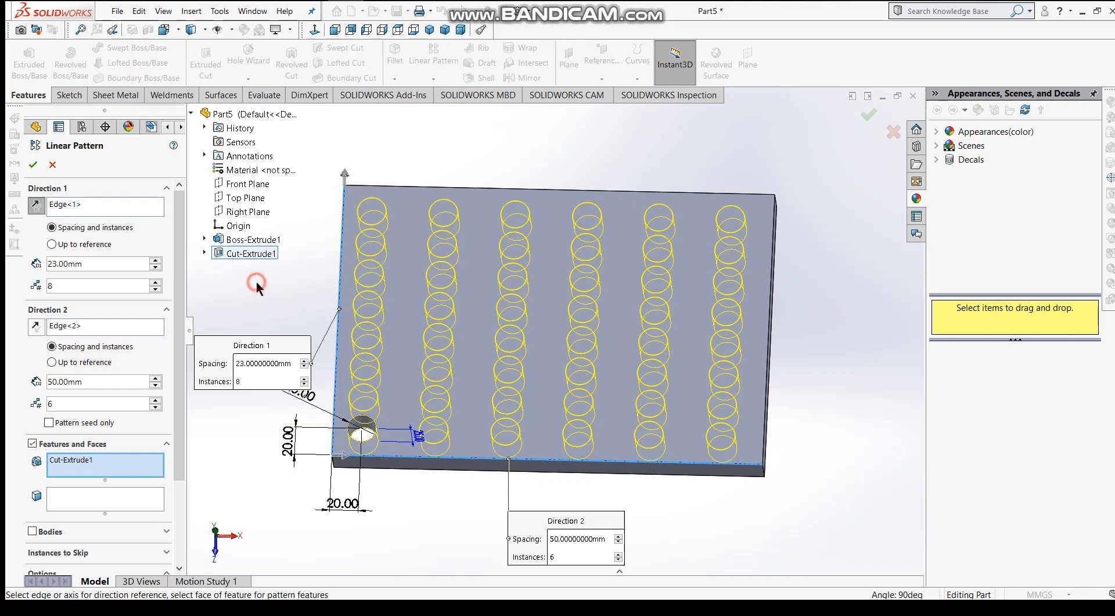
pyautogui.click(190, 112)
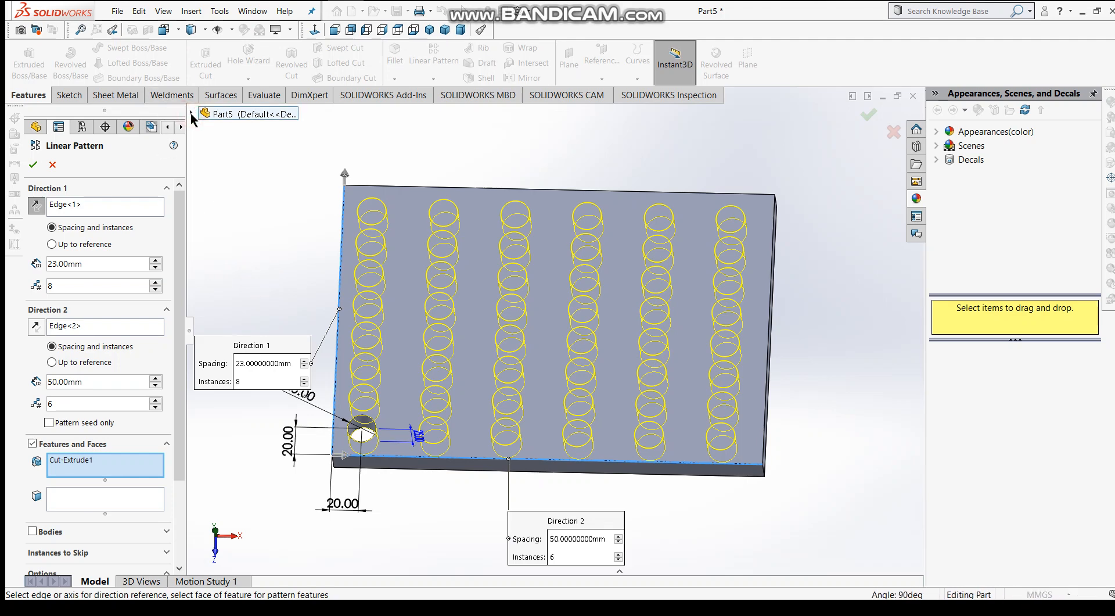
pyautogui.click(33, 166)
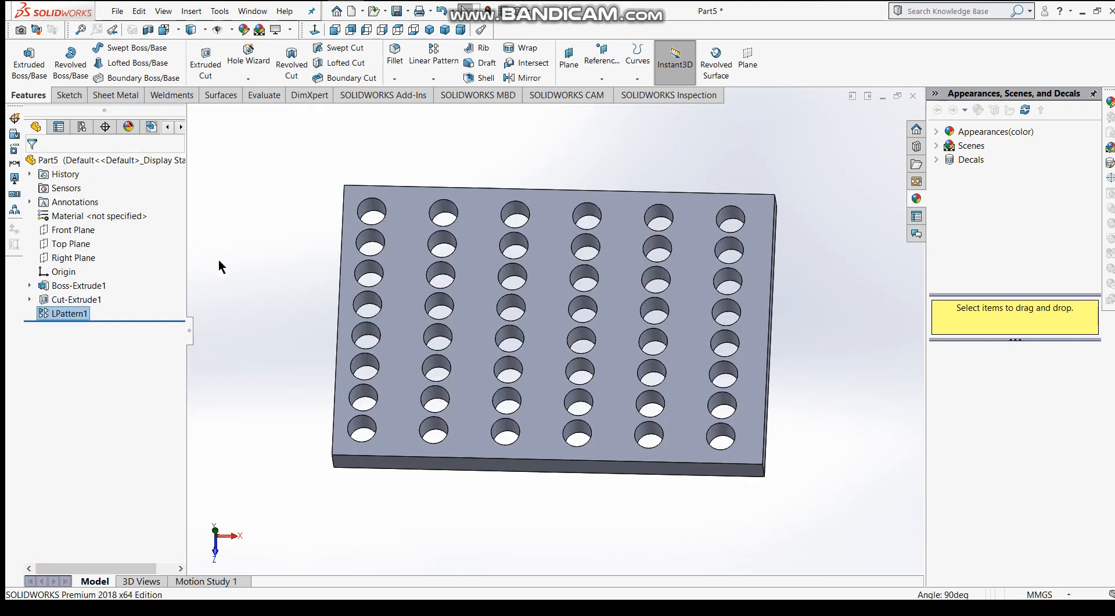
pyautogui.moveTo(258, 218); pyautogui.dragTo(256, 249, button='middle')
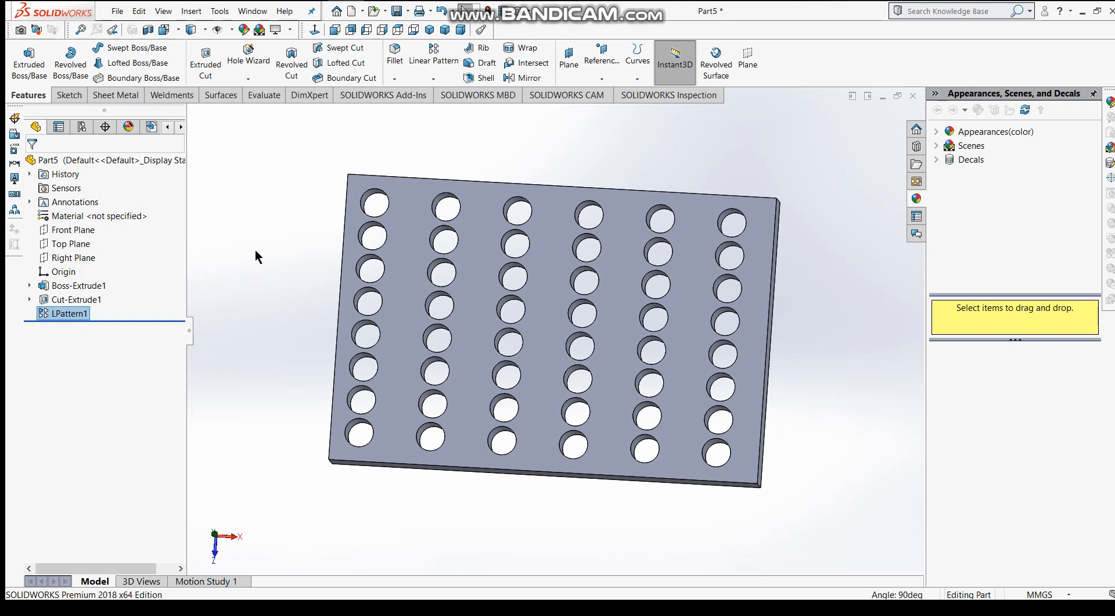